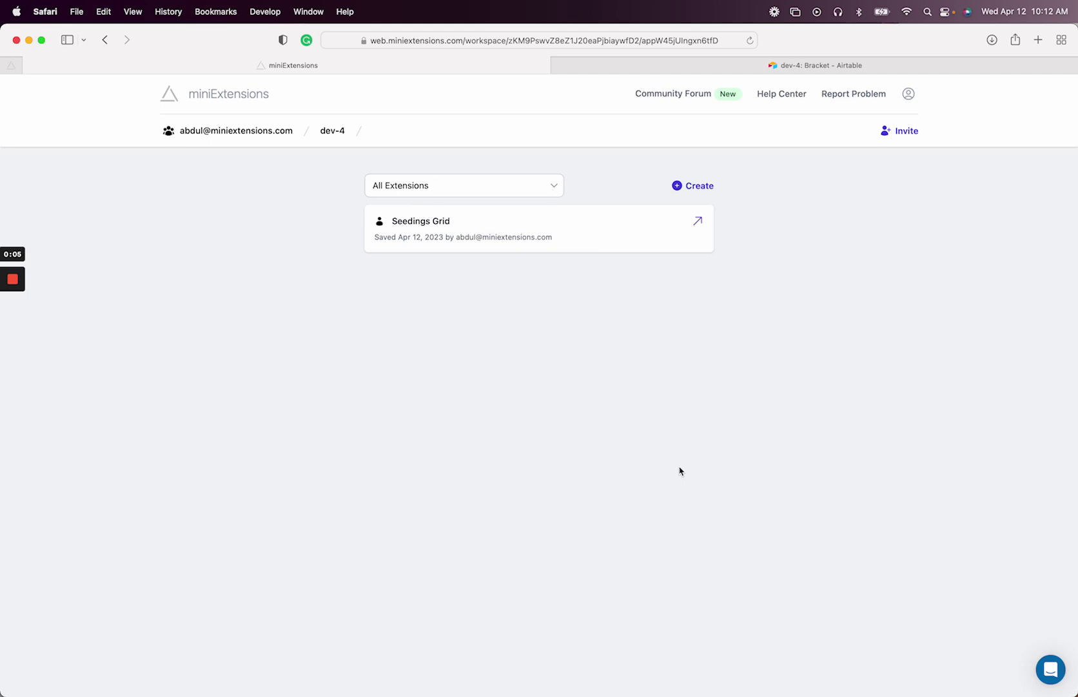
# Step: Begin a new Portal extension from the Create menu
pyautogui.click(689, 186)
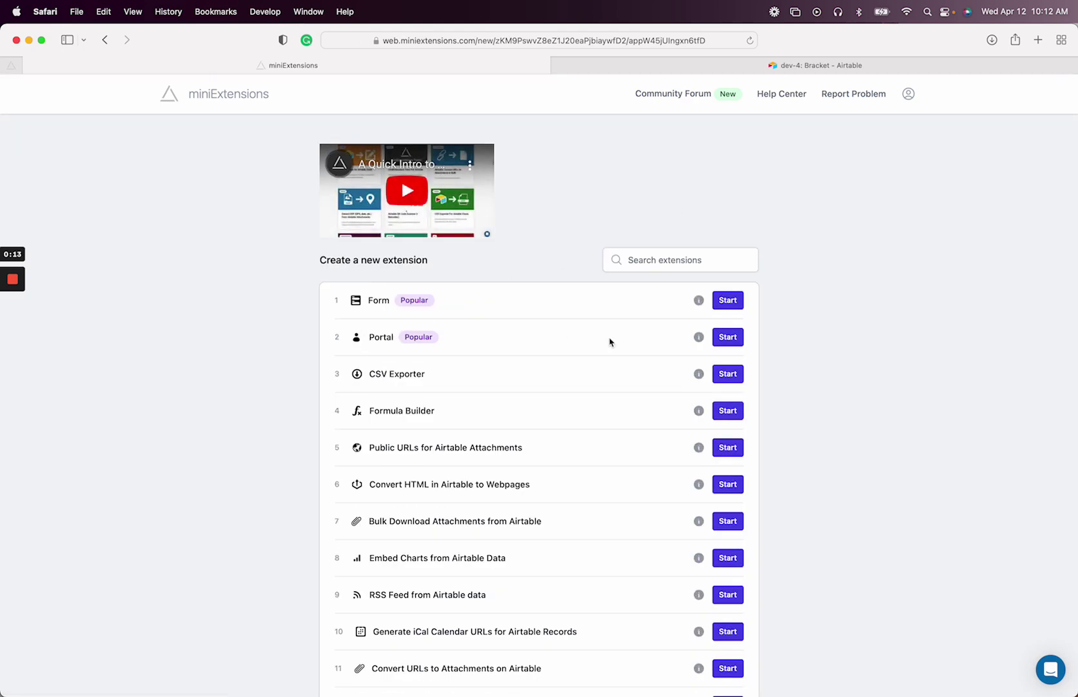
pyautogui.click(728, 337)
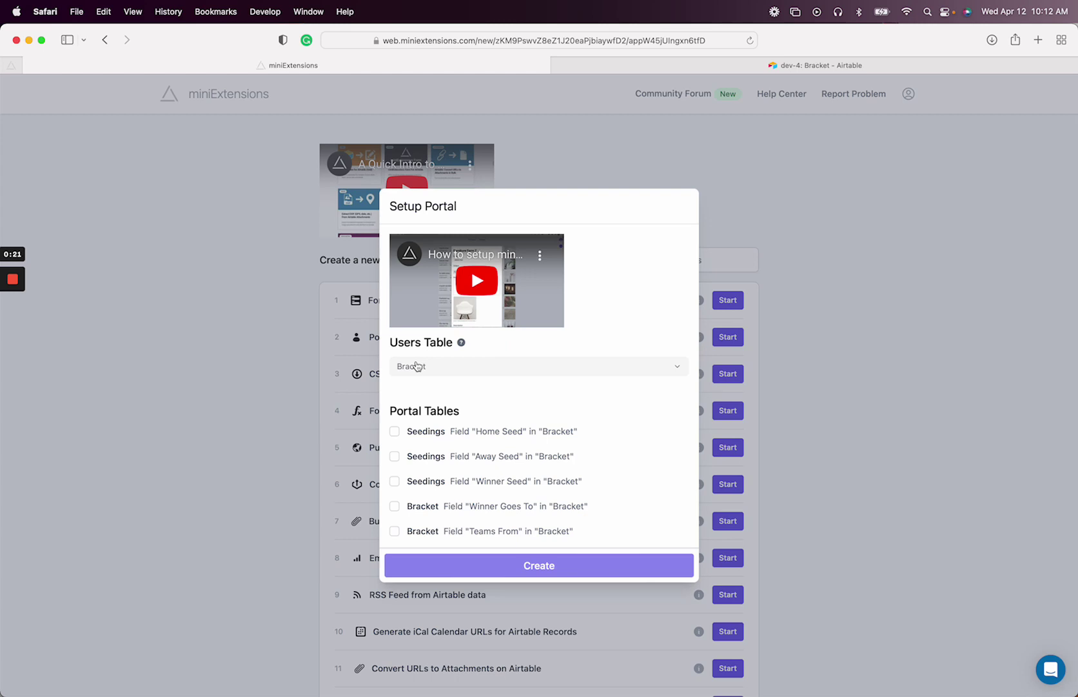
# Step: Open the Users Table dropdown in Setup Portal to see the available tables
pyautogui.click(417, 366)
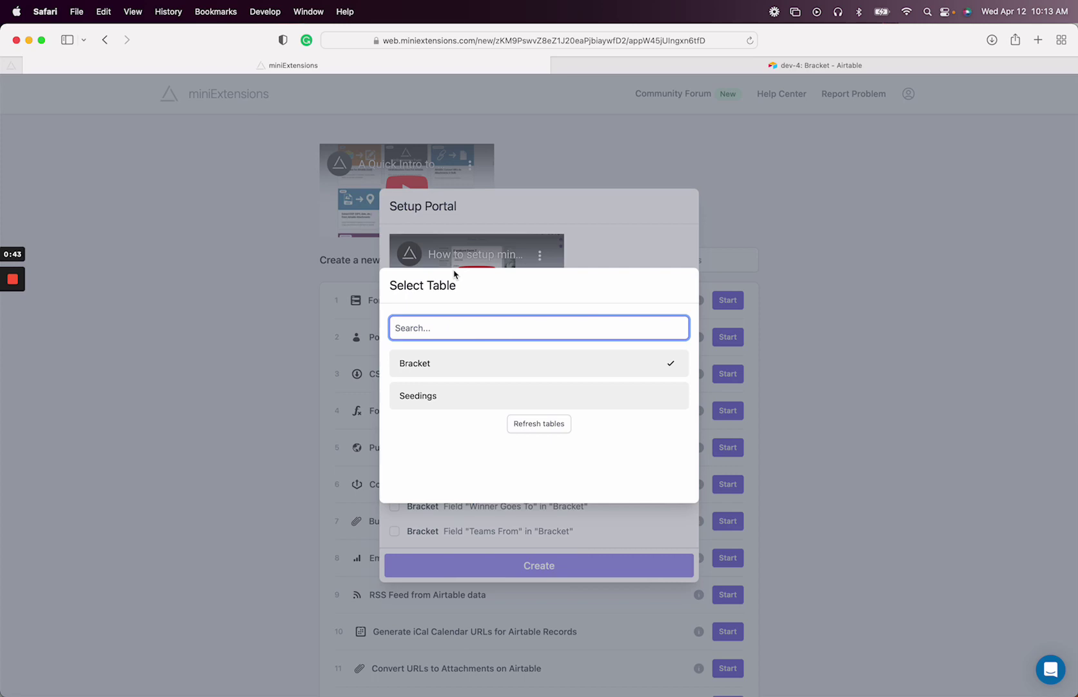
# Step: In Airtable, create a blank table named Users
pyautogui.click(756, 64)
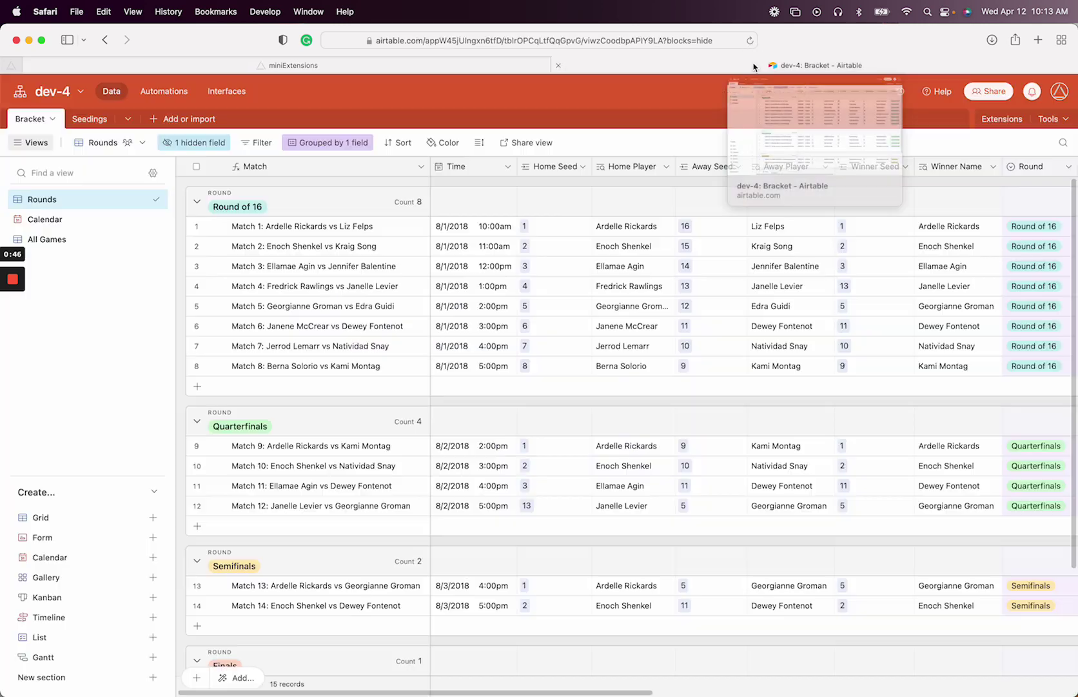
pyautogui.click(196, 120)
pyautogui.click(197, 152)
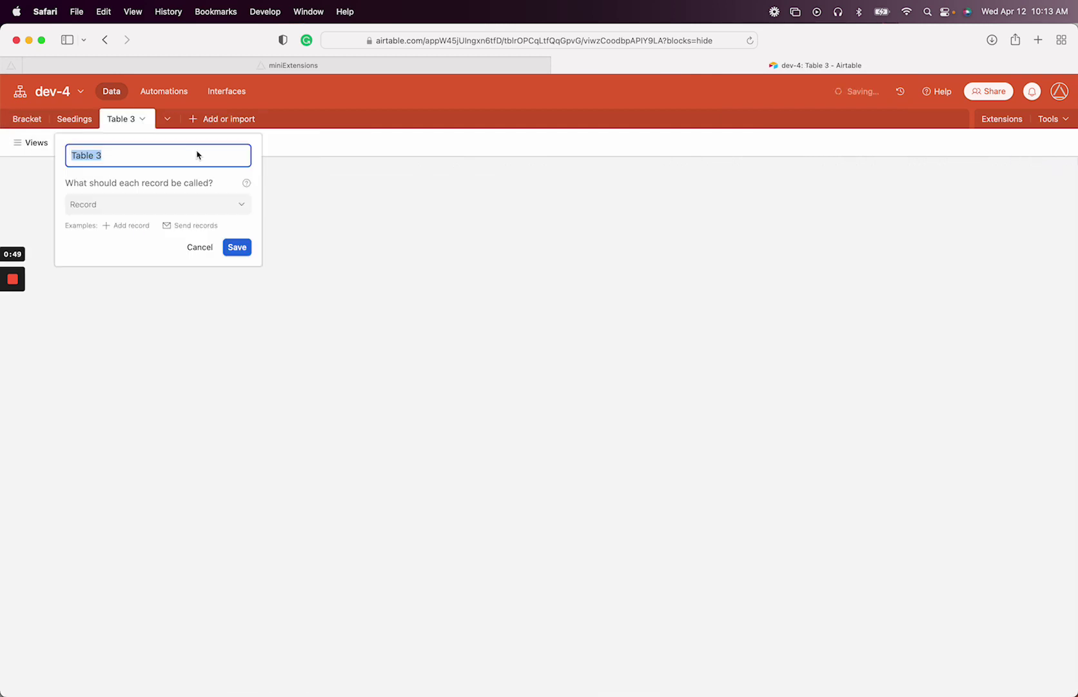
pyautogui.write('Users')
pyautogui.press('Return')
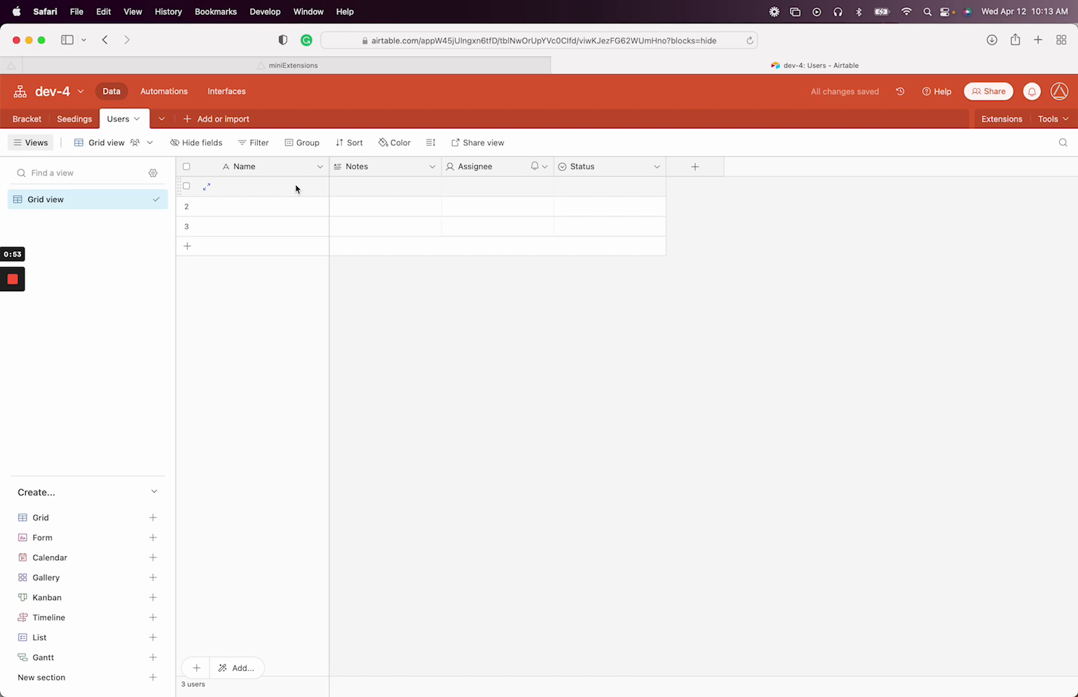
# Step: Enter 'Dummy user' in row 1 and delete the two empty rows below it
pyautogui.click(296, 189)
pyautogui.write('Dummy')
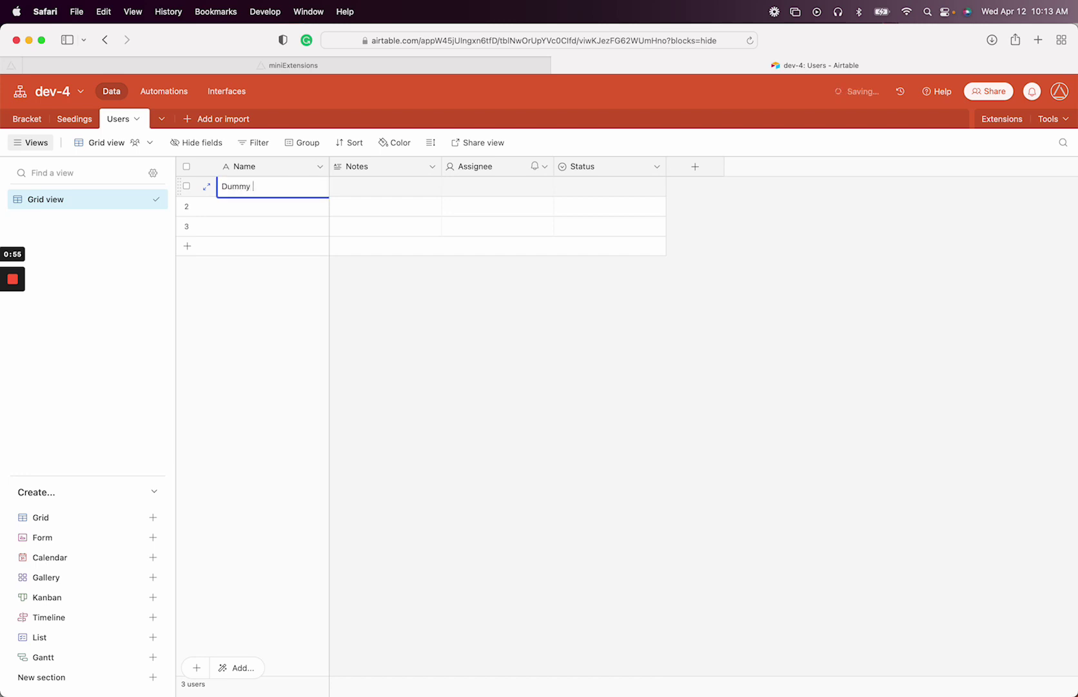
pyautogui.write(' user')
pyautogui.moveTo(365, 213); pyautogui.dragTo(375, 229)
pyautogui.rightClick(377, 229)
pyautogui.click(416, 278)
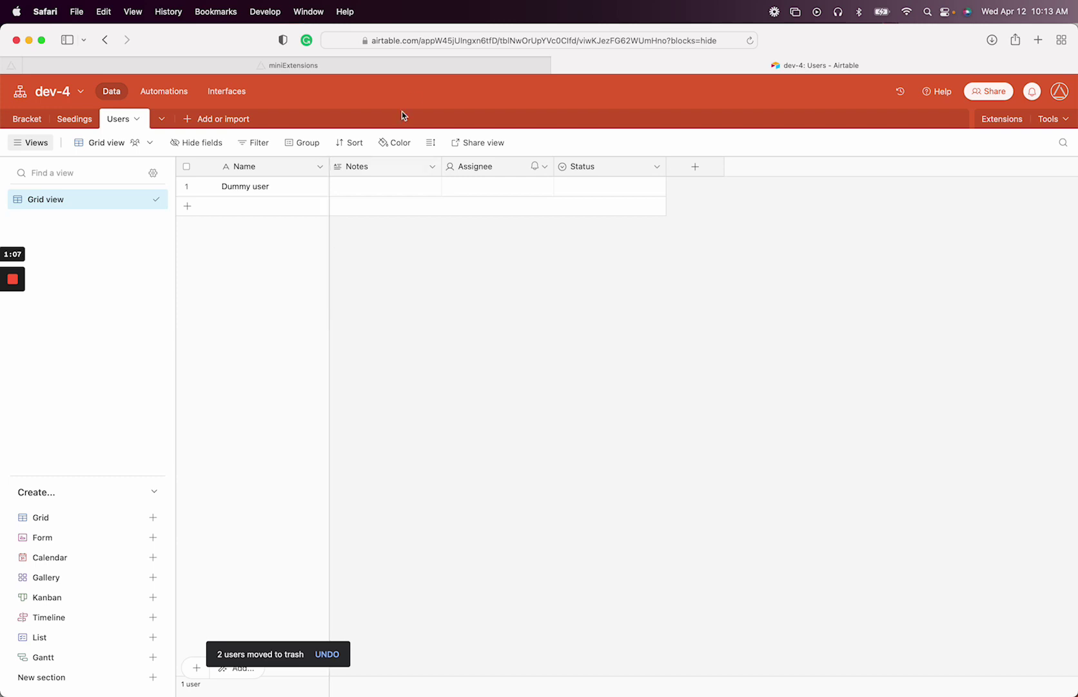
# Step: Choose Users as the portal's users table and highlight the no-linked-records note
pyautogui.click(411, 71)
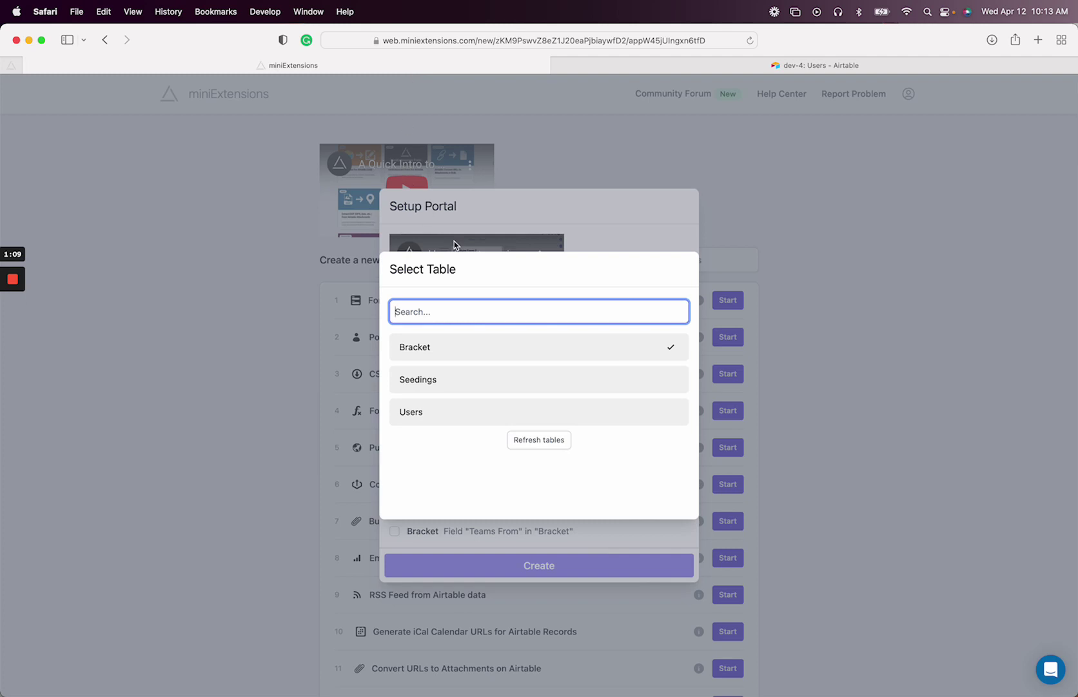
pyautogui.click(446, 418)
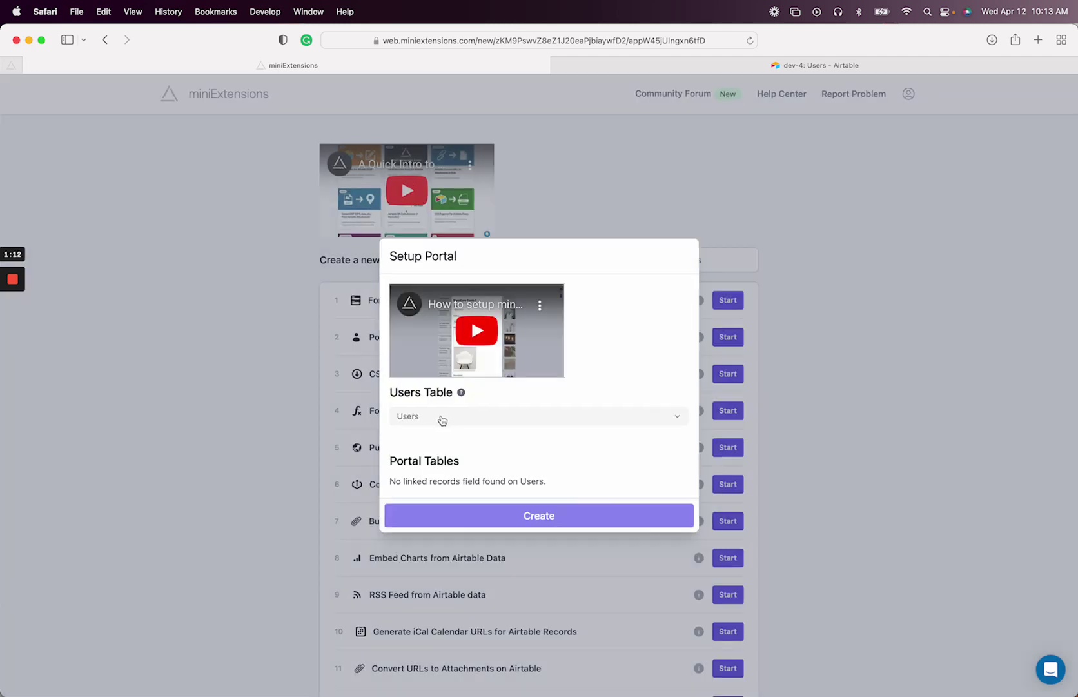
pyautogui.moveTo(387, 485); pyautogui.dragTo(420, 482)
pyautogui.click(422, 484)
pyautogui.moveTo(391, 482); pyautogui.dragTo(450, 482)
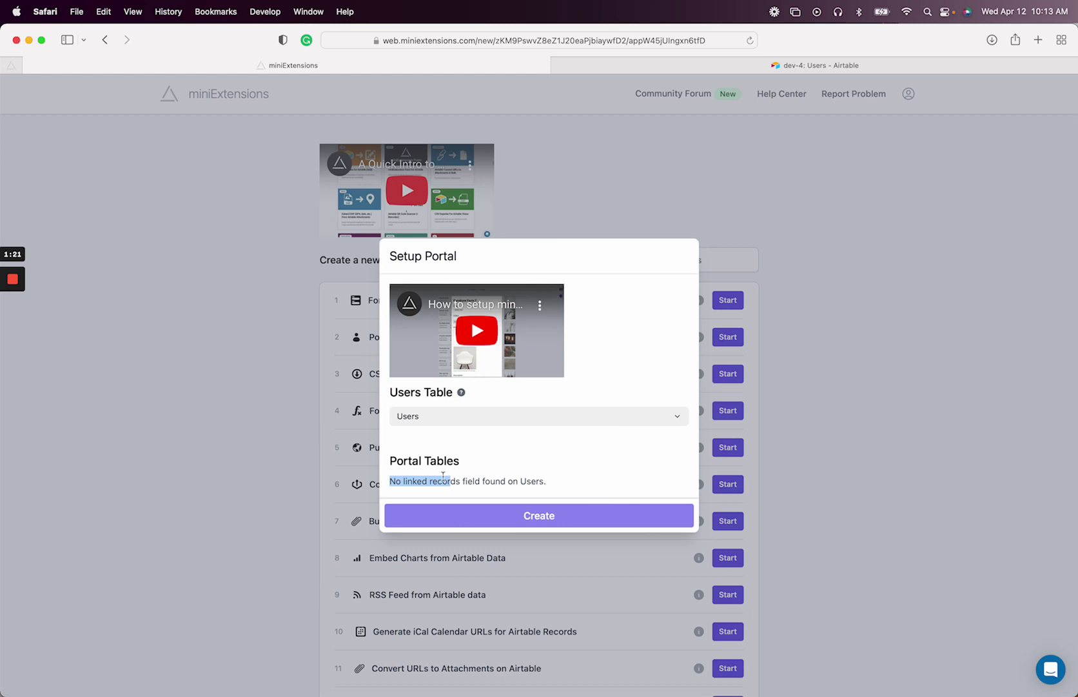
# Step: Add a field named Bracket to the Users table, of type Link to Bracket
pyautogui.click(678, 65)
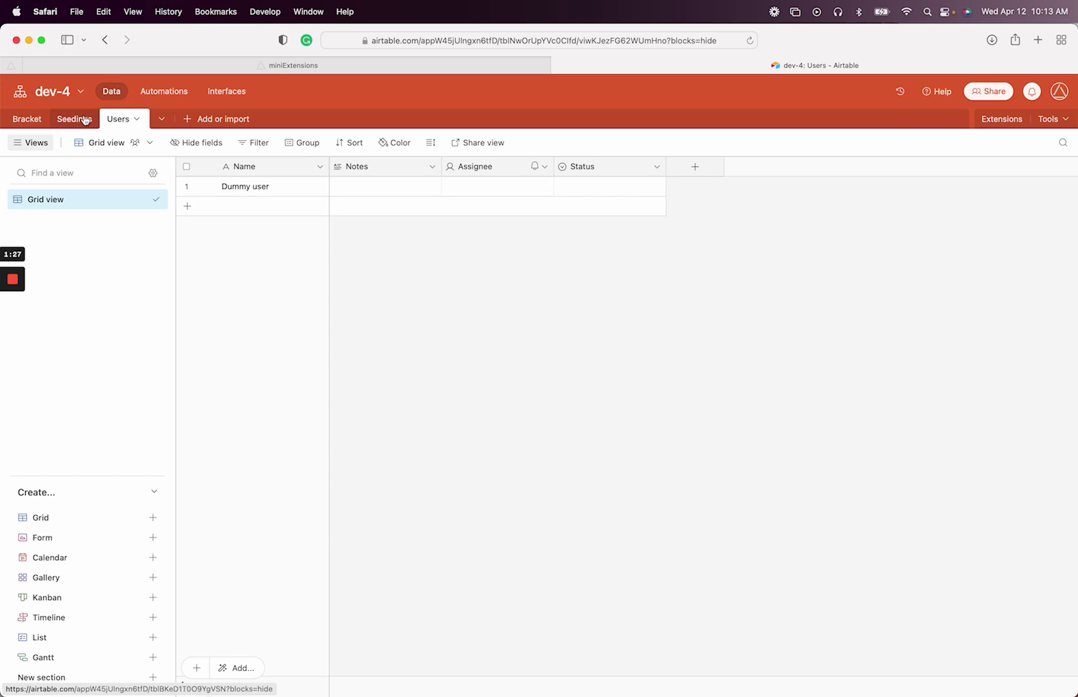
pyautogui.click(24, 121)
pyautogui.click(126, 120)
pyautogui.click(681, 166)
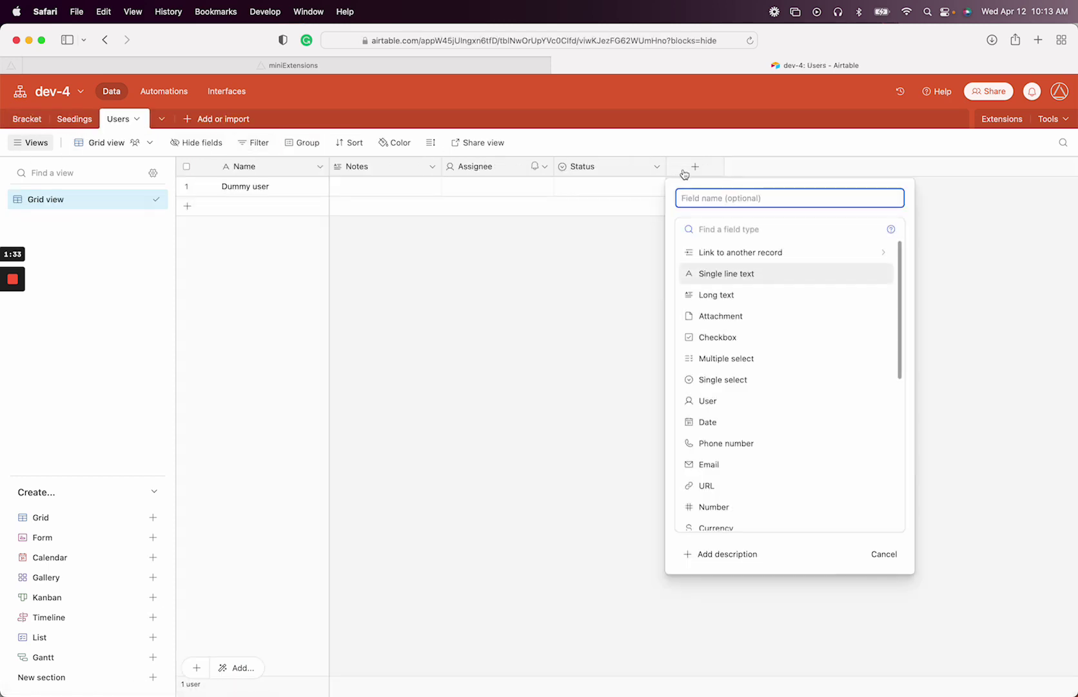
pyautogui.write('Bracket')
pyautogui.press('Tab')
pyautogui.write('link')
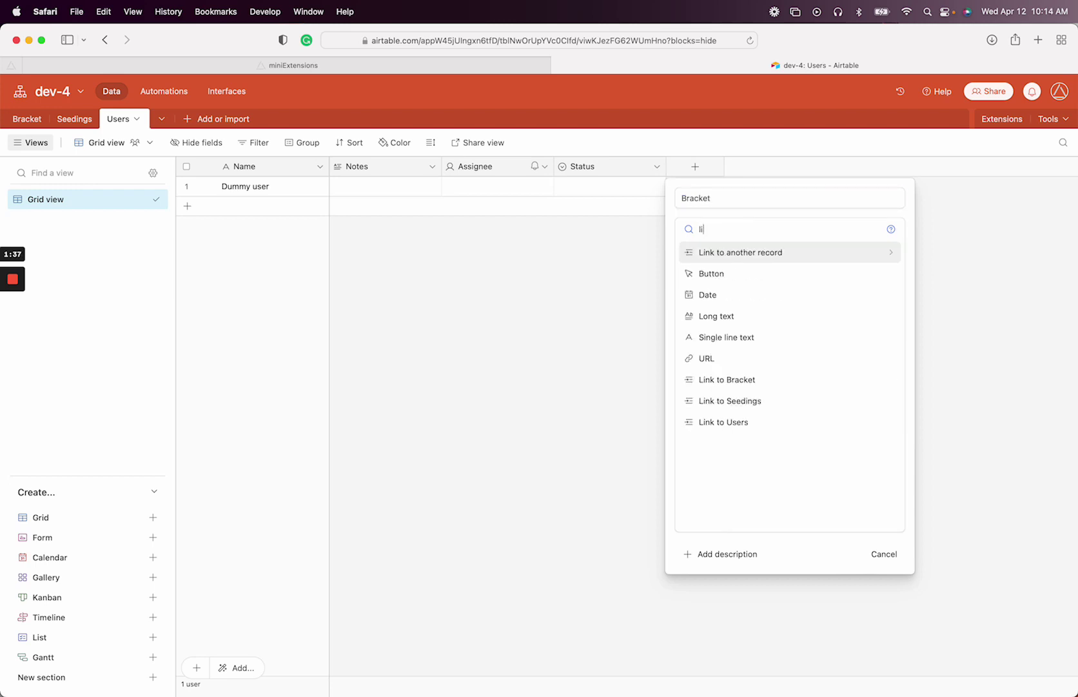
pyautogui.press('Down')
pyautogui.press('Down')
pyautogui.press('Down')
pyautogui.press('Down')
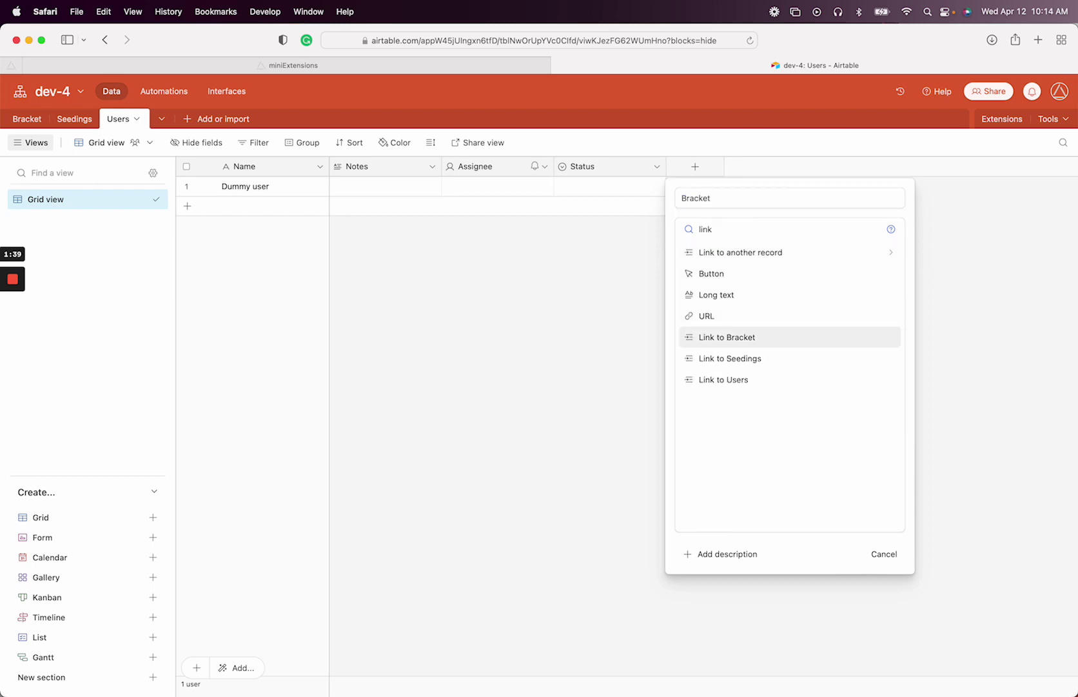
pyautogui.press('Return')
pyautogui.click(885, 310)
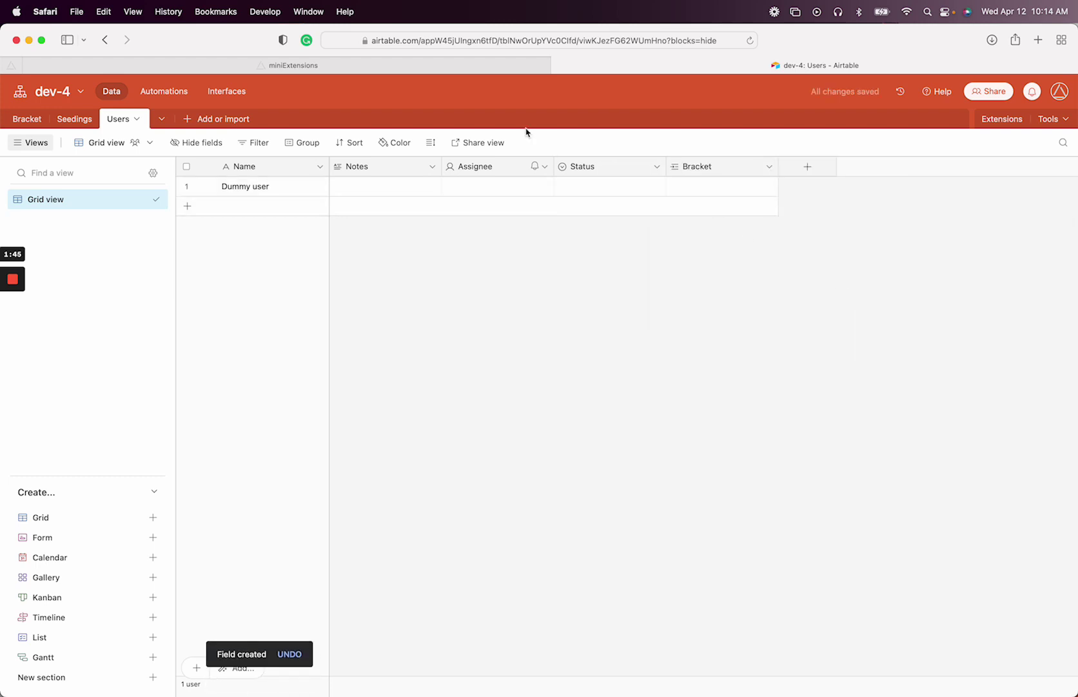
# Step: Restart Portal setup, choose Users as the users table, and create the portal with Bracket
pyautogui.click(434, 67)
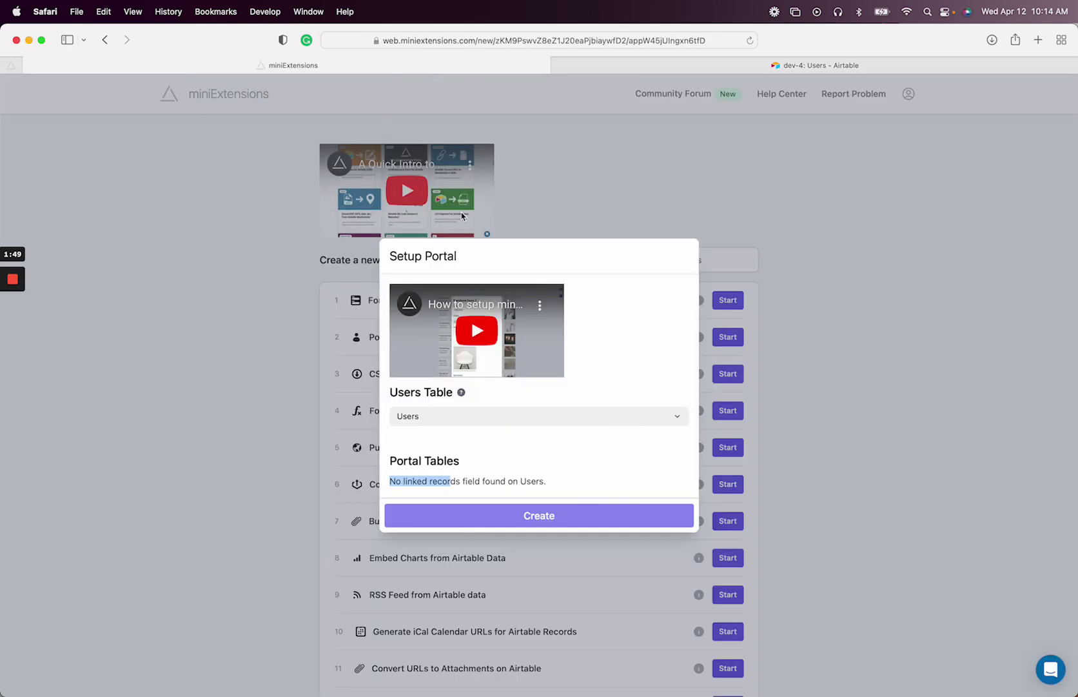
pyautogui.click(428, 454)
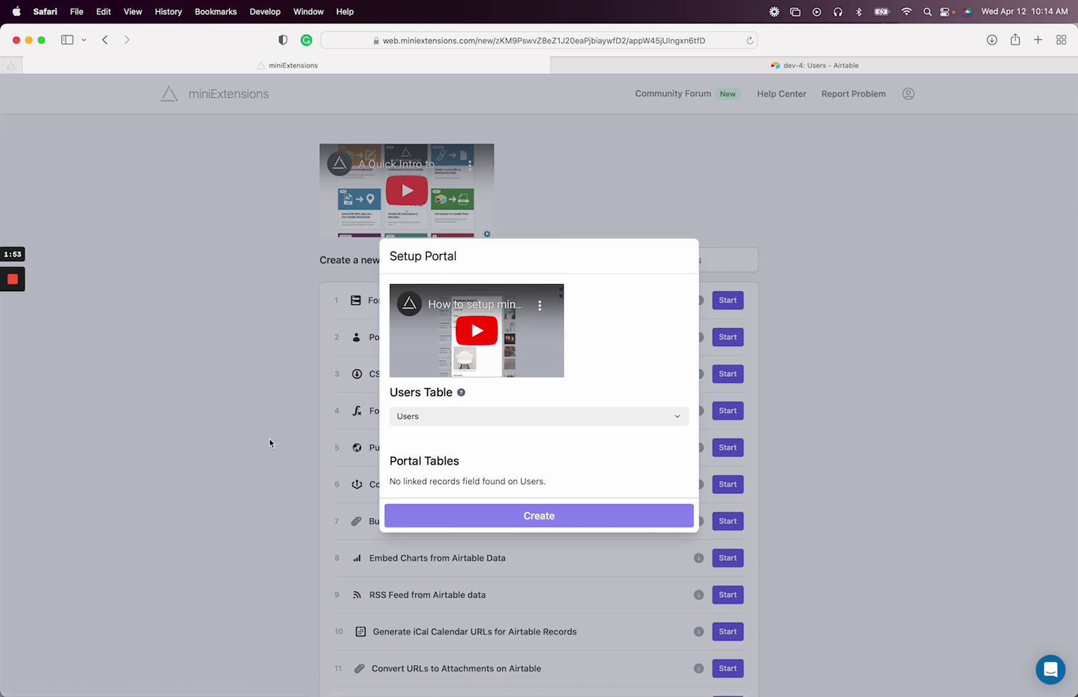
pyautogui.click(268, 479)
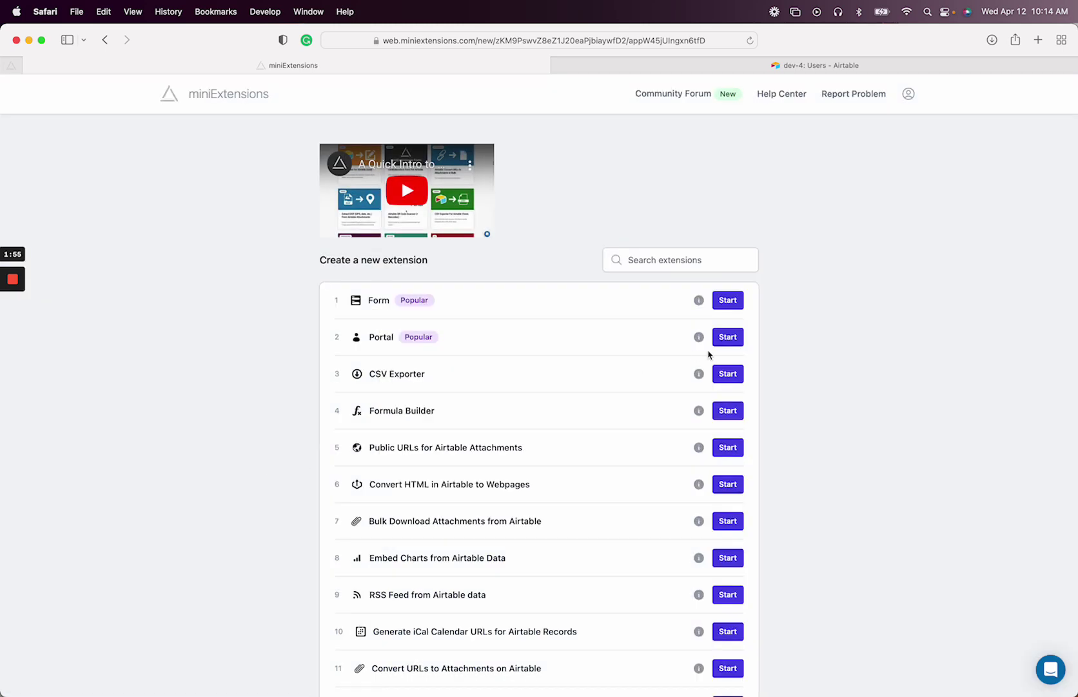
pyautogui.click(729, 338)
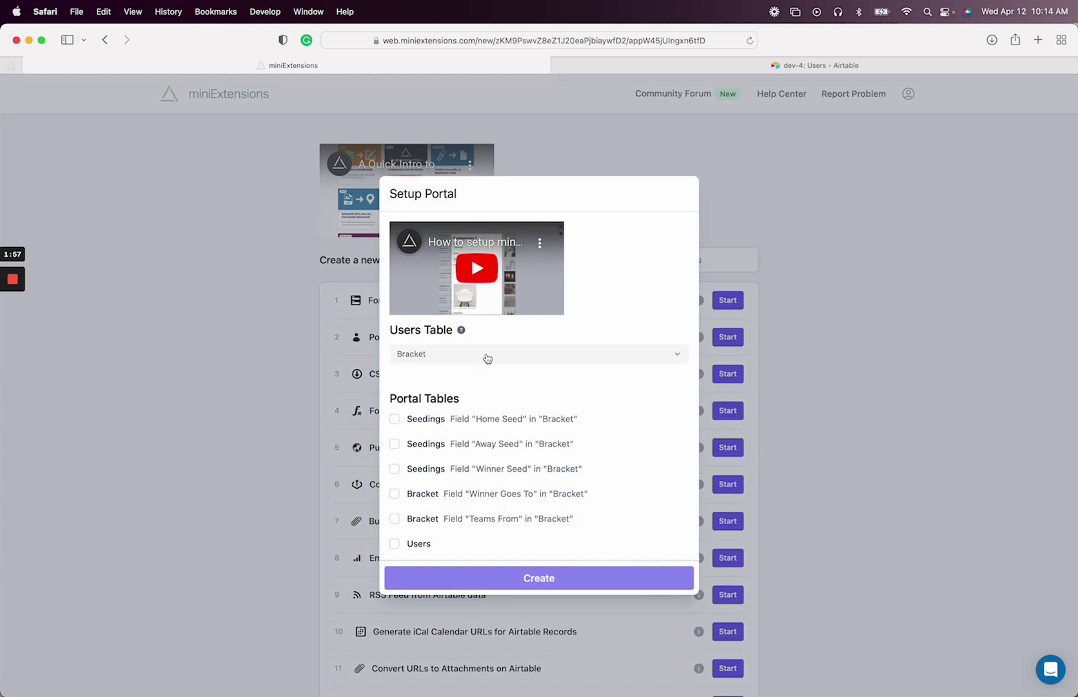
pyautogui.click(484, 352)
pyautogui.click(457, 413)
pyautogui.click(418, 481)
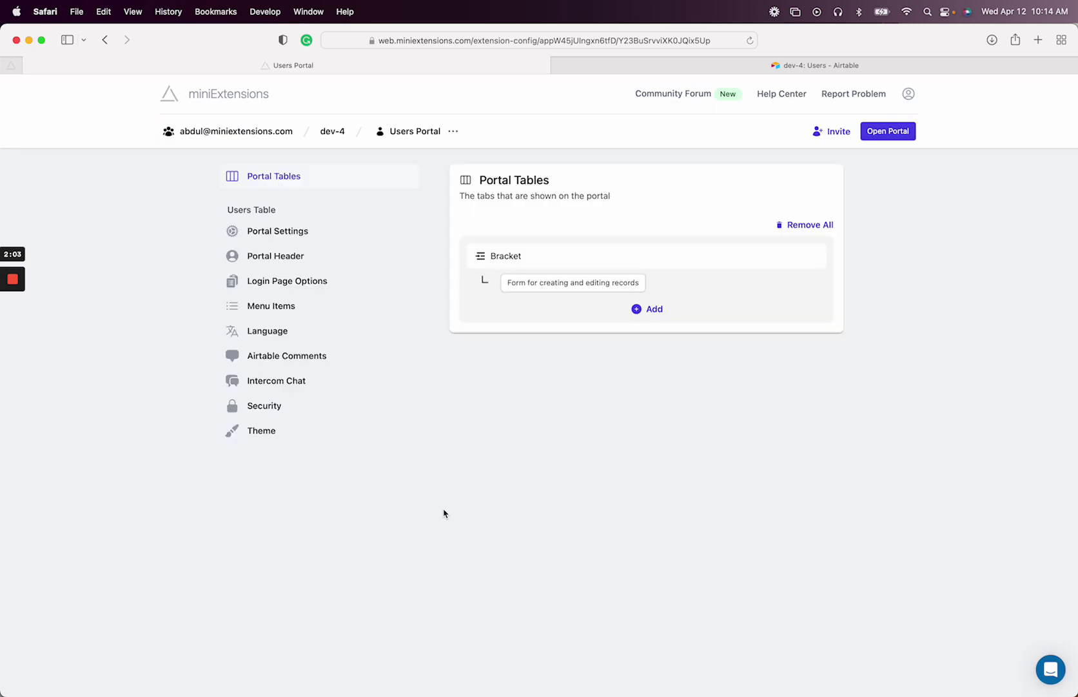
# Step: Switch off the portal's 'Require users to log in' setting
pyautogui.click(320, 237)
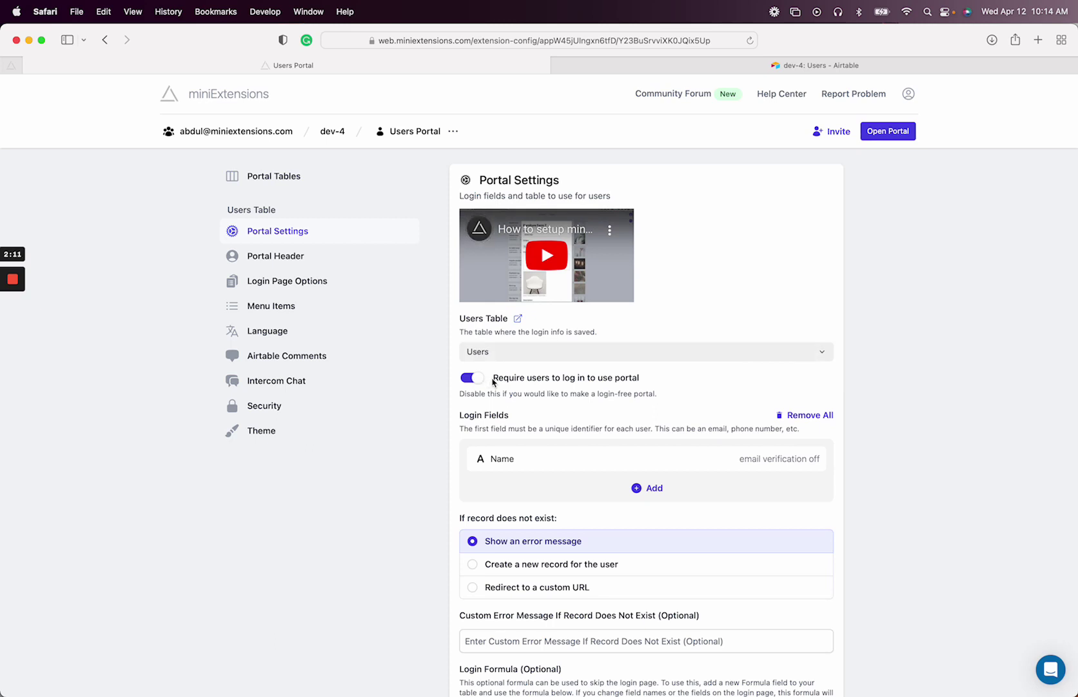
pyautogui.click(478, 379)
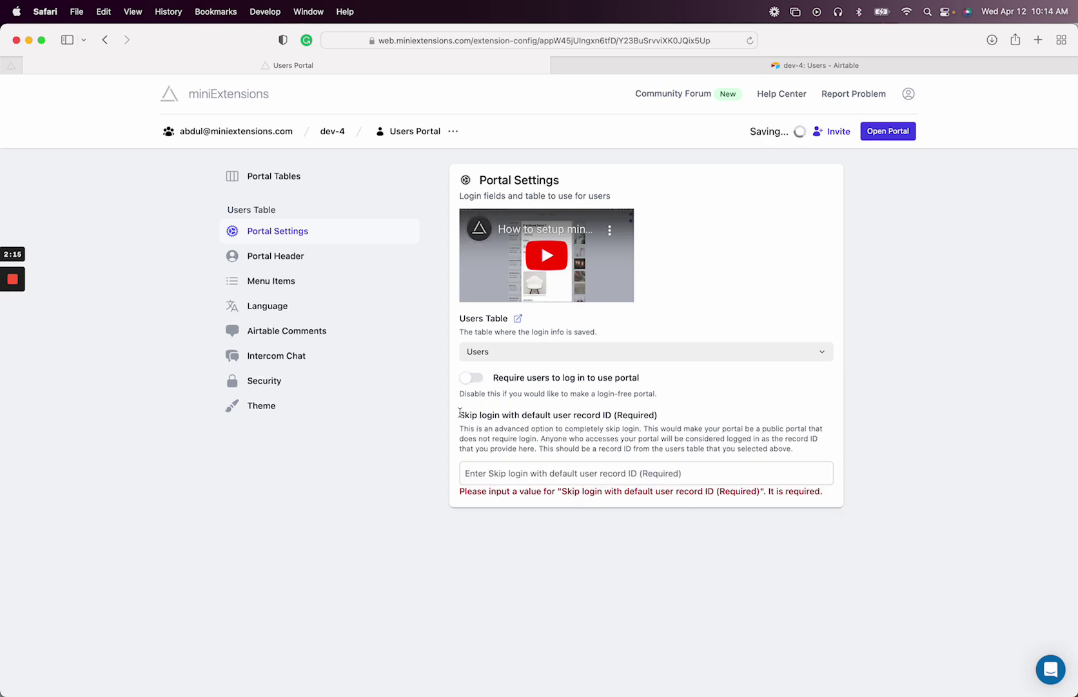
pyautogui.moveTo(460, 412); pyautogui.dragTo(610, 416)
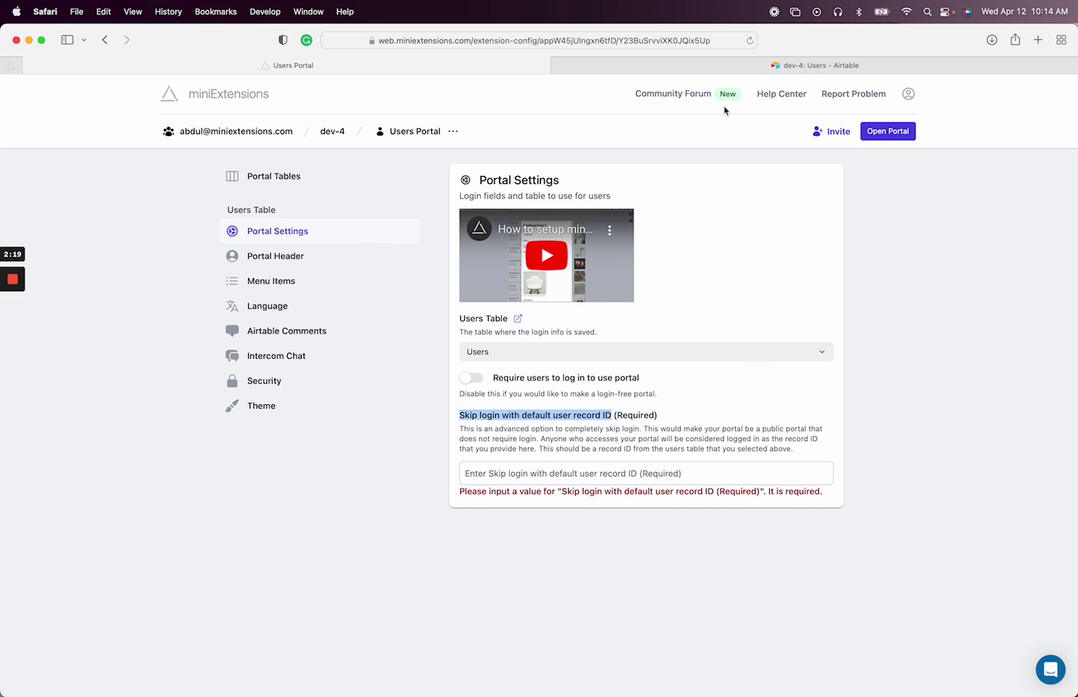
# Step: In Airtable, select the Dummy user record and briefly check the Users table permissions
pyautogui.click(727, 67)
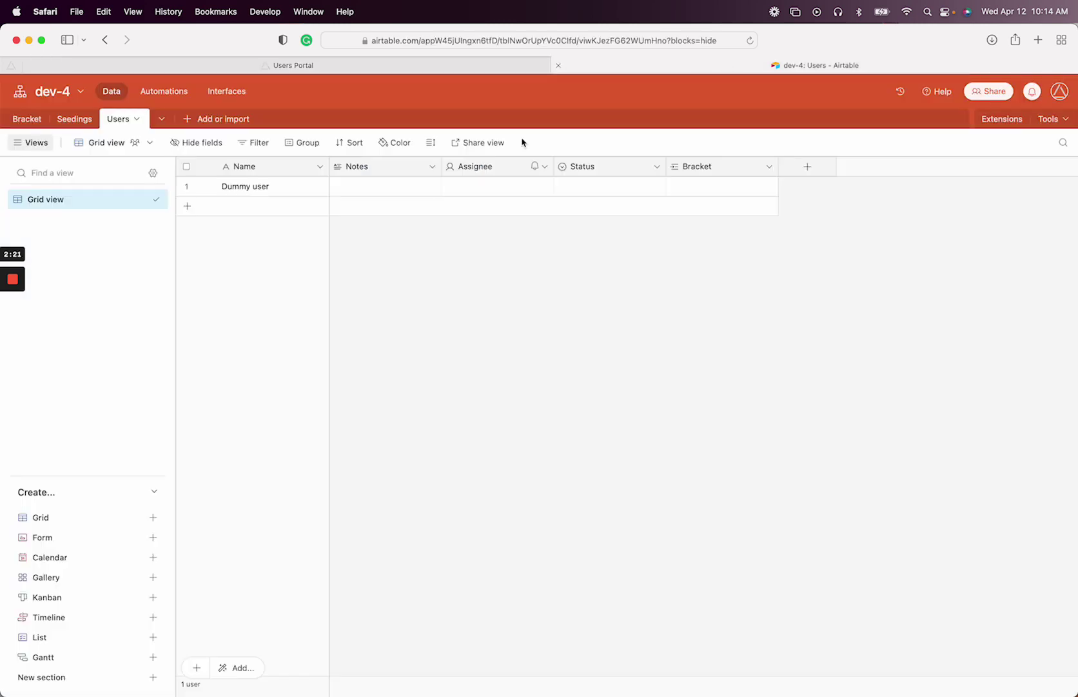
pyautogui.click(293, 186)
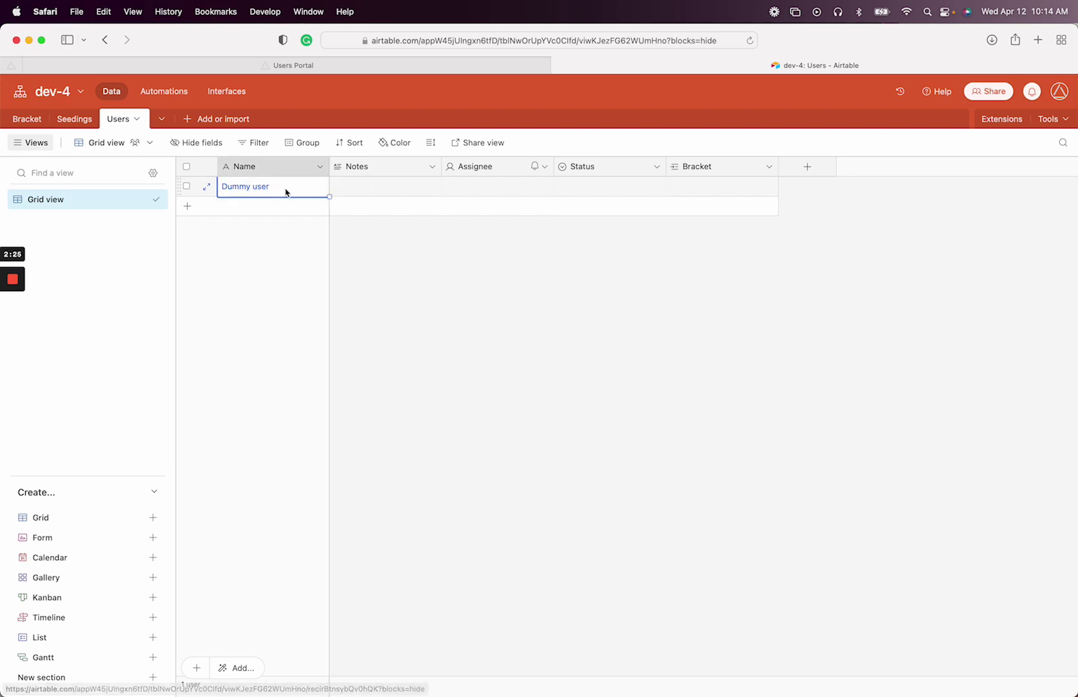
pyautogui.click(137, 121)
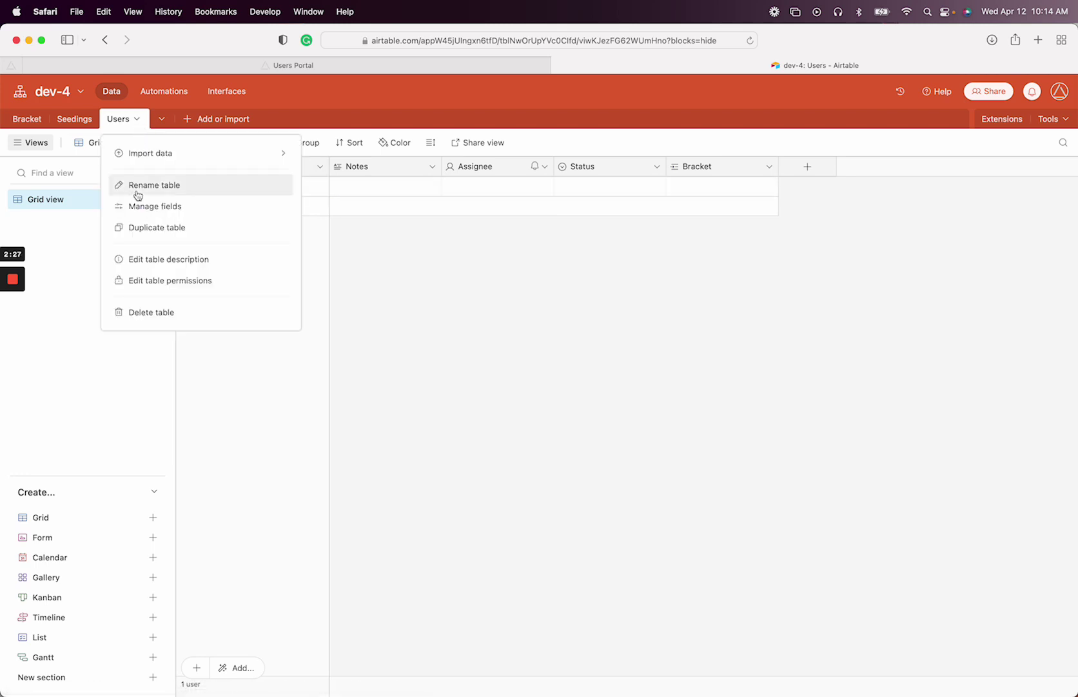
pyautogui.click(167, 279)
pyautogui.click(395, 472)
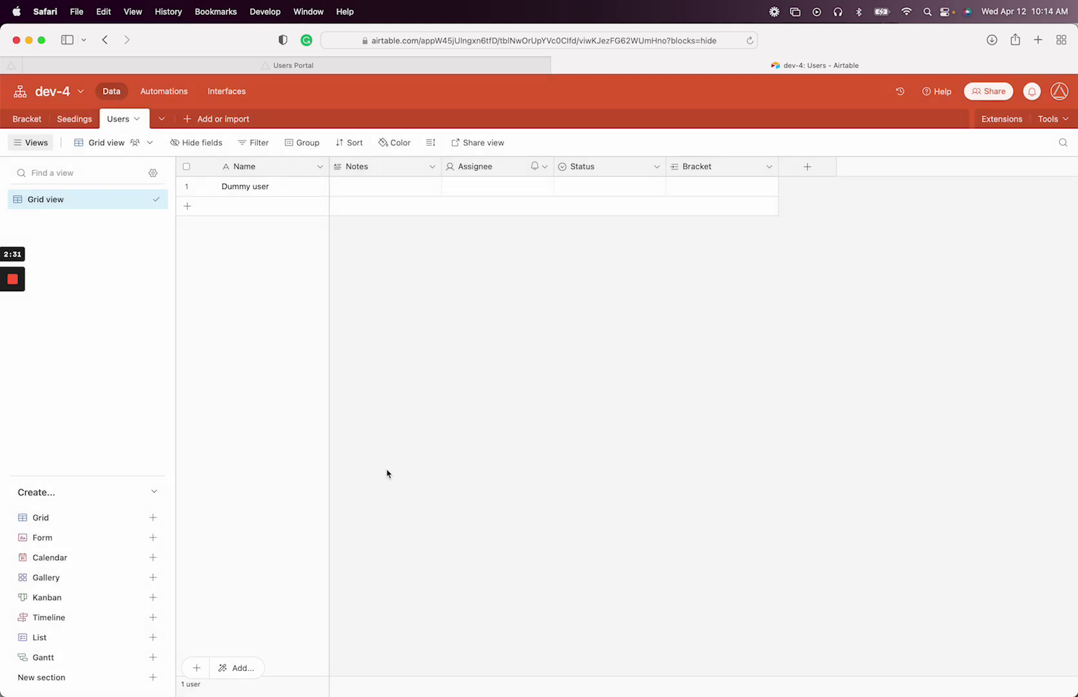
# Step: Copy the Dummy user's cell URL and extract its record ID in a scratch tab
pyautogui.rightClick(279, 187)
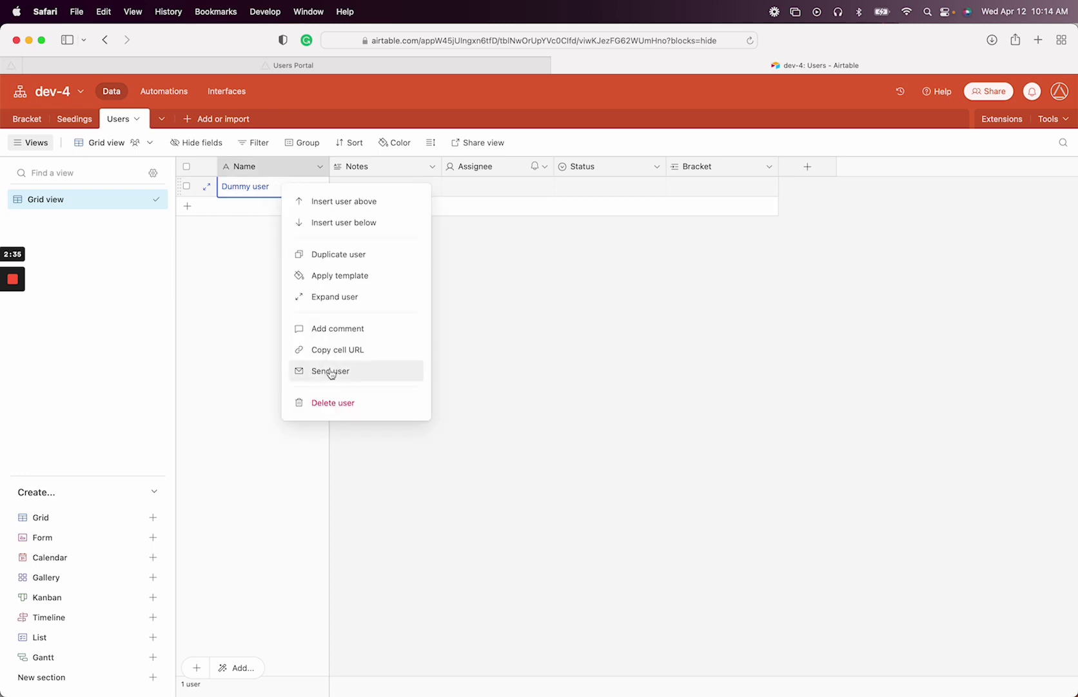
pyautogui.click(330, 350)
pyautogui.press('super+t')
pyautogui.press('super+v')
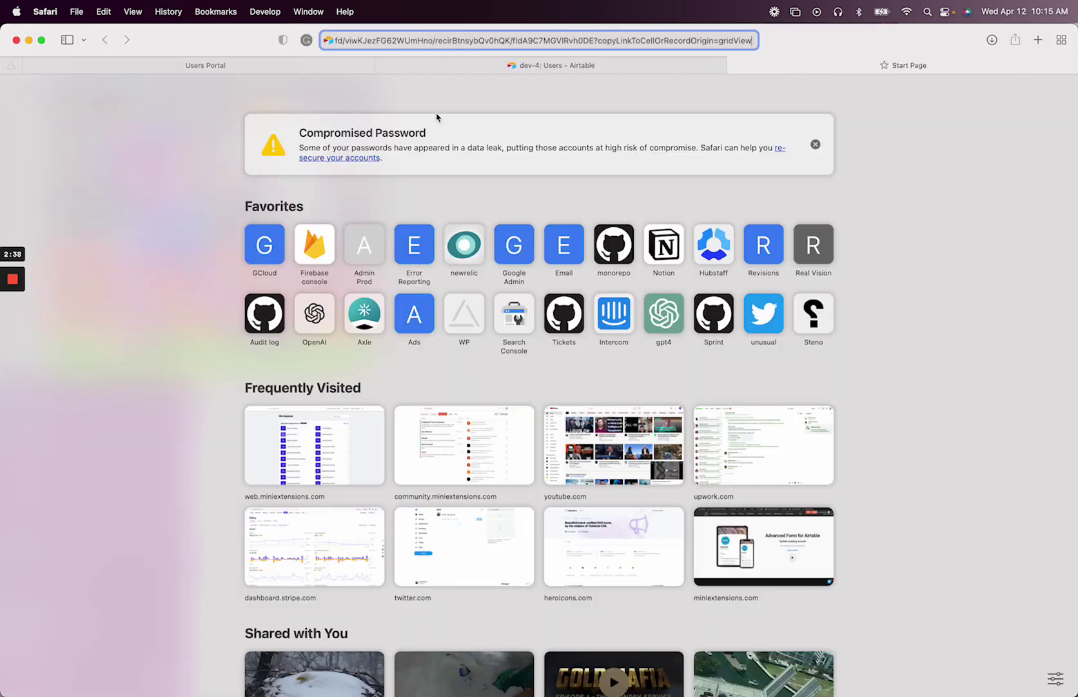
pyautogui.doubleClick(473, 40)
pyautogui.press('super+w')
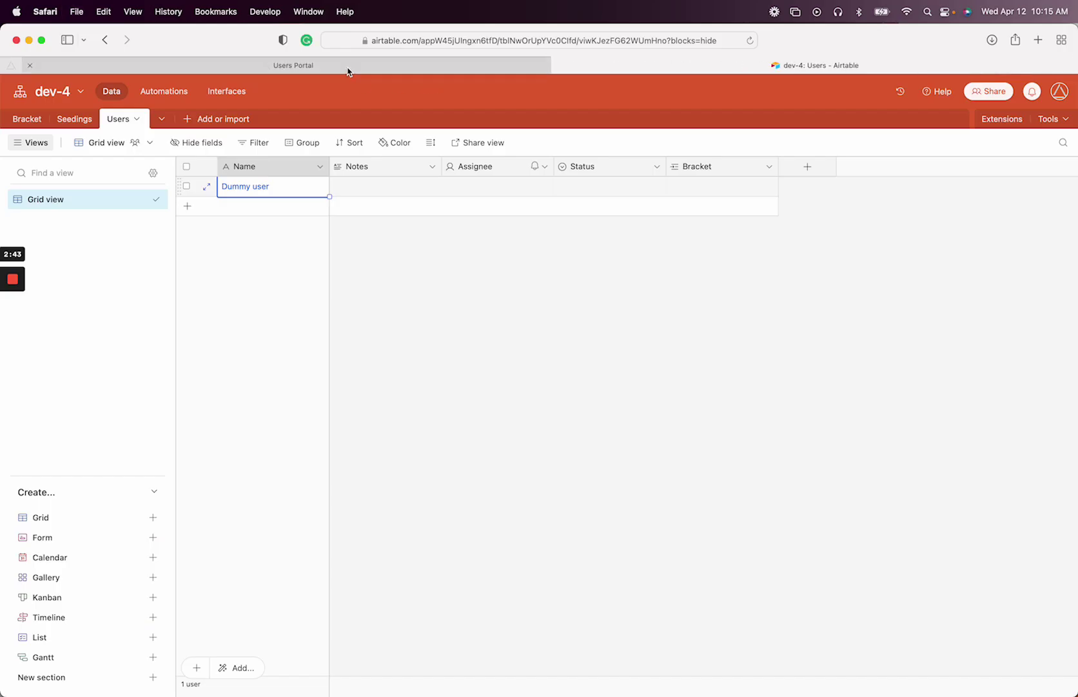
pyautogui.click(349, 65)
# Step: Paste the Dummy user's record ID into the skip-login default user field and view the portal
pyautogui.click(520, 468)
pyautogui.press('super+v')
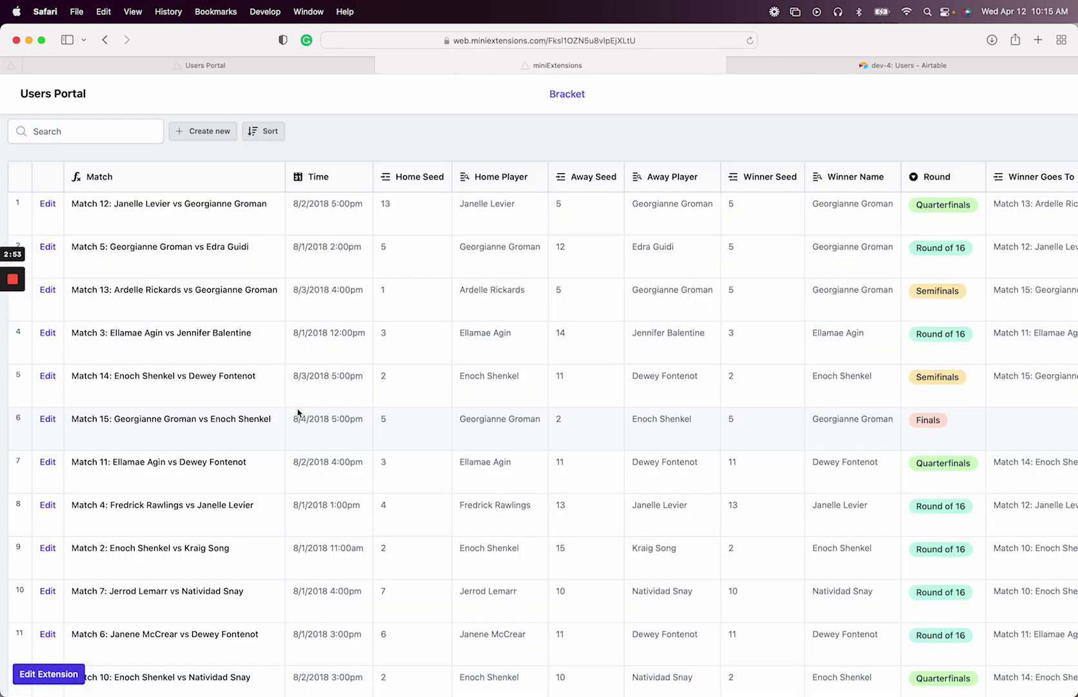
pyautogui.moveTo(56, 93); pyautogui.dragTo(121, 96)
pyautogui.click(120, 96)
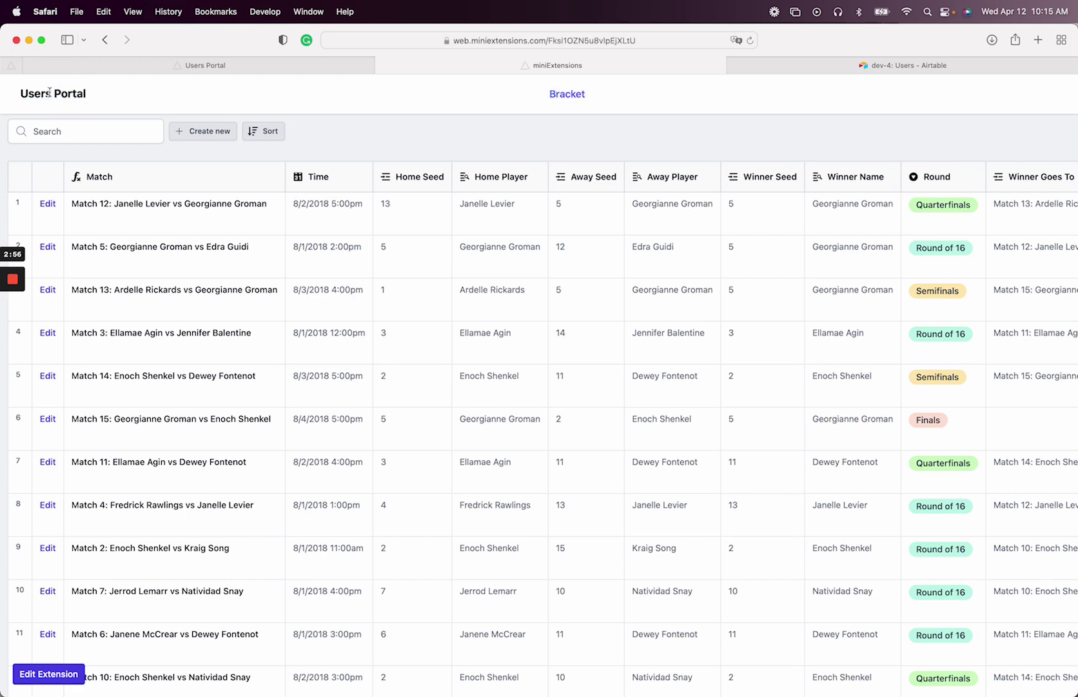
# Step: Change the portal's name from Users Portal to 'My Gallery'
pyautogui.click(171, 69)
pyautogui.click(413, 131)
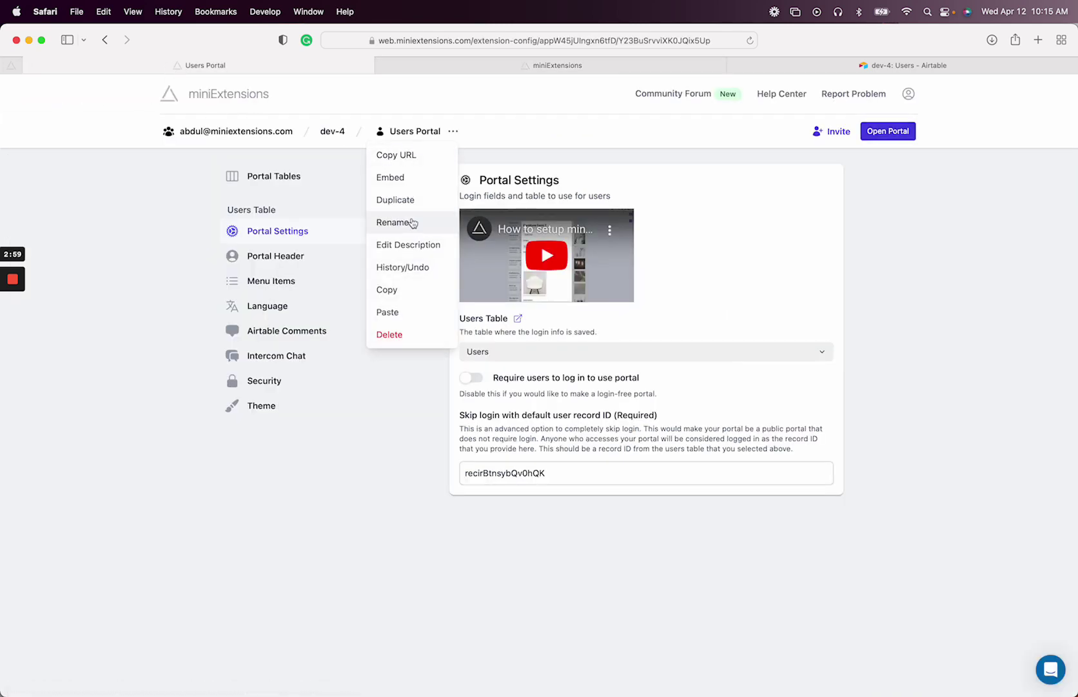
pyautogui.click(412, 222)
pyautogui.press('super+a')
pyautogui.write('My Gl')
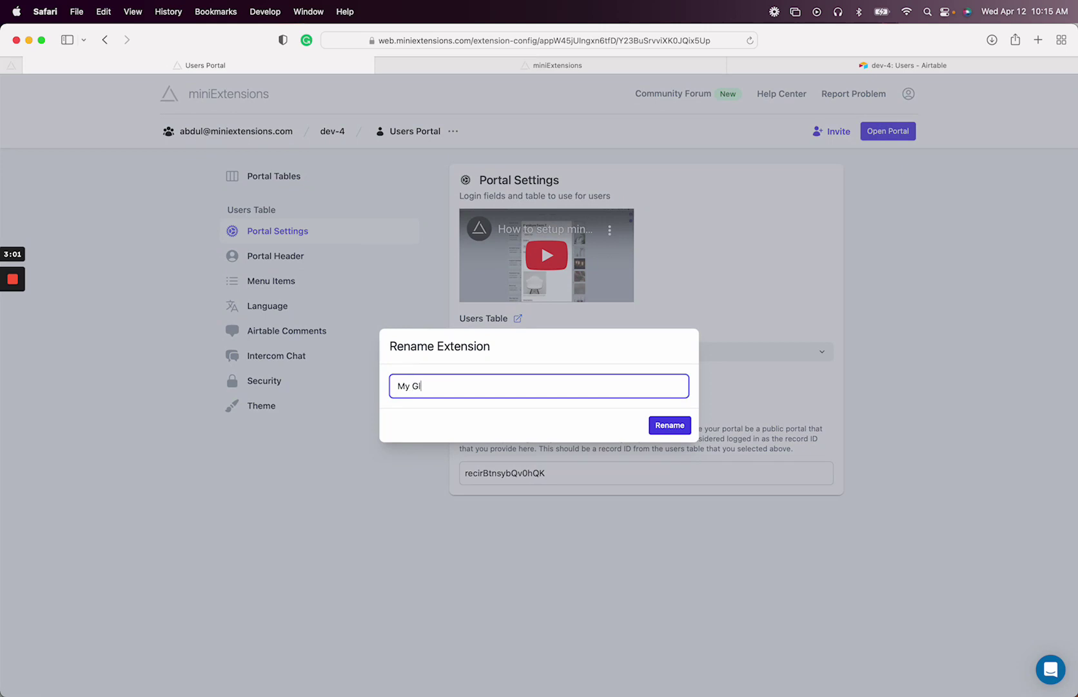
pyautogui.press('BackSpace')
pyautogui.write('allery')
pyautogui.press('Return')
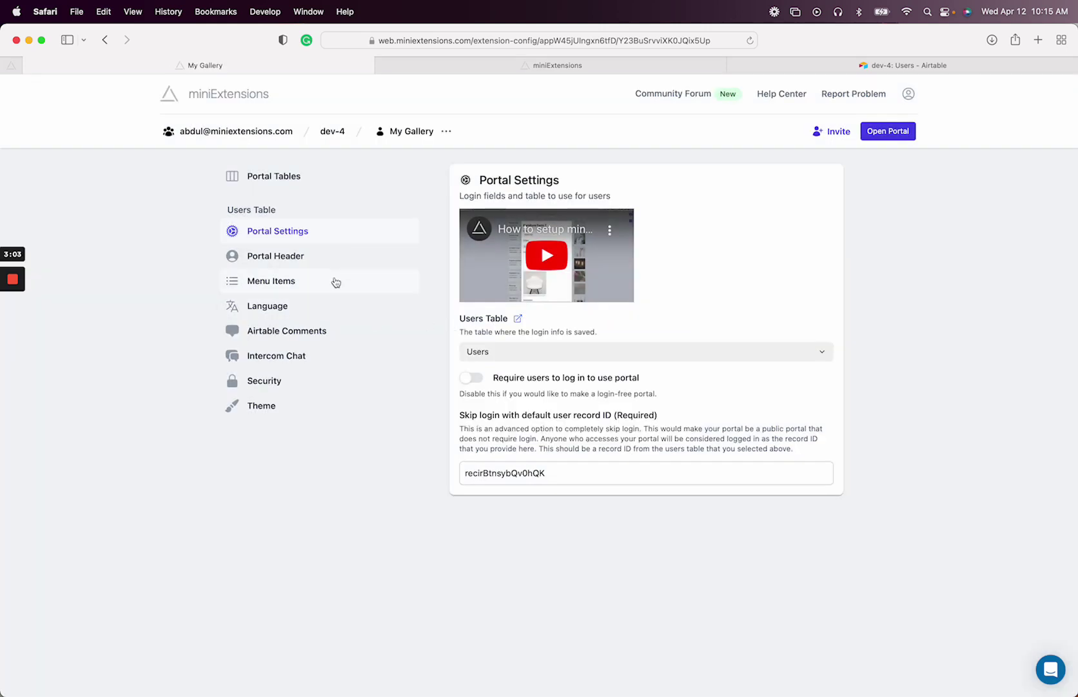
# Step: Switch the Bracket table's record layout to Gallery and view the live portal
pyautogui.click(304, 180)
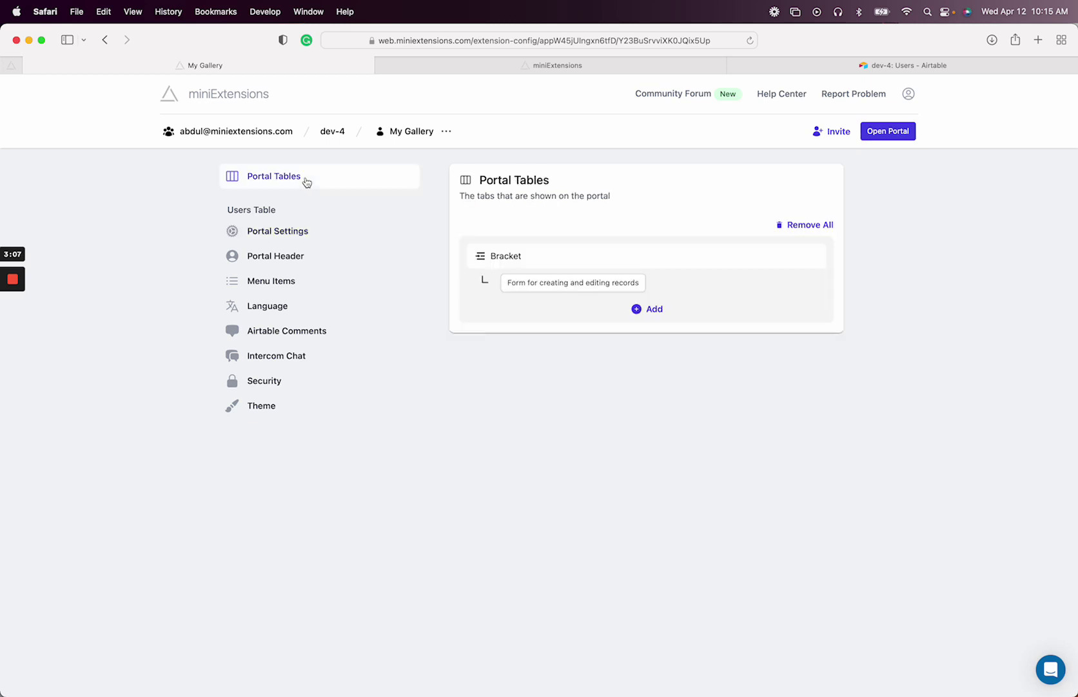
pyautogui.click(556, 257)
pyautogui.click(233, 334)
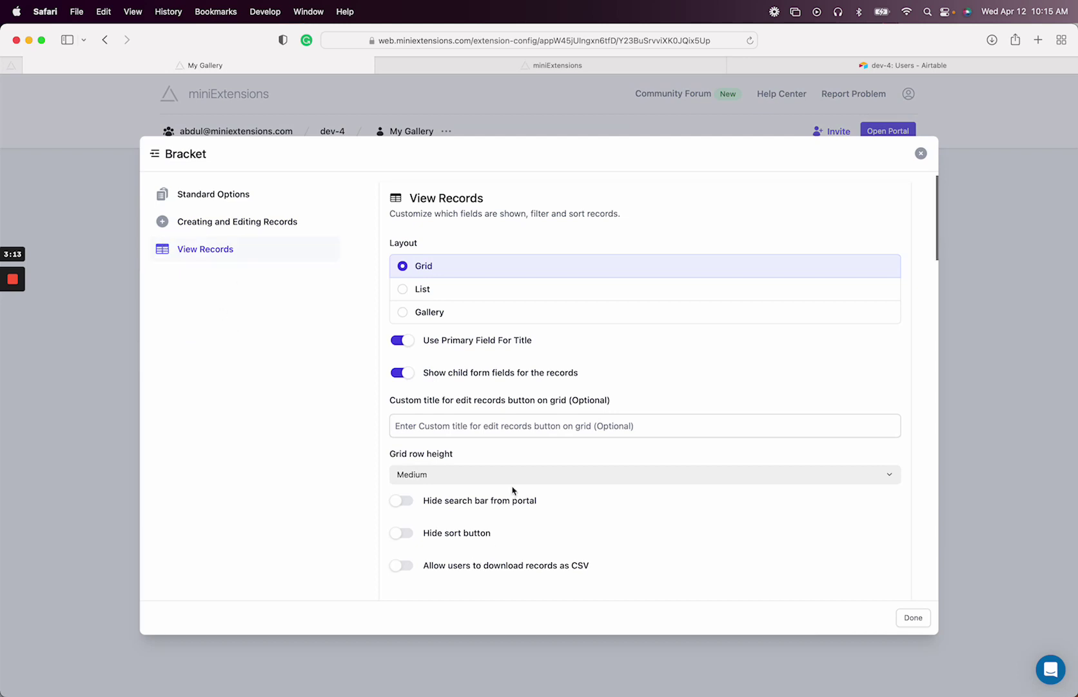
pyautogui.click(517, 316)
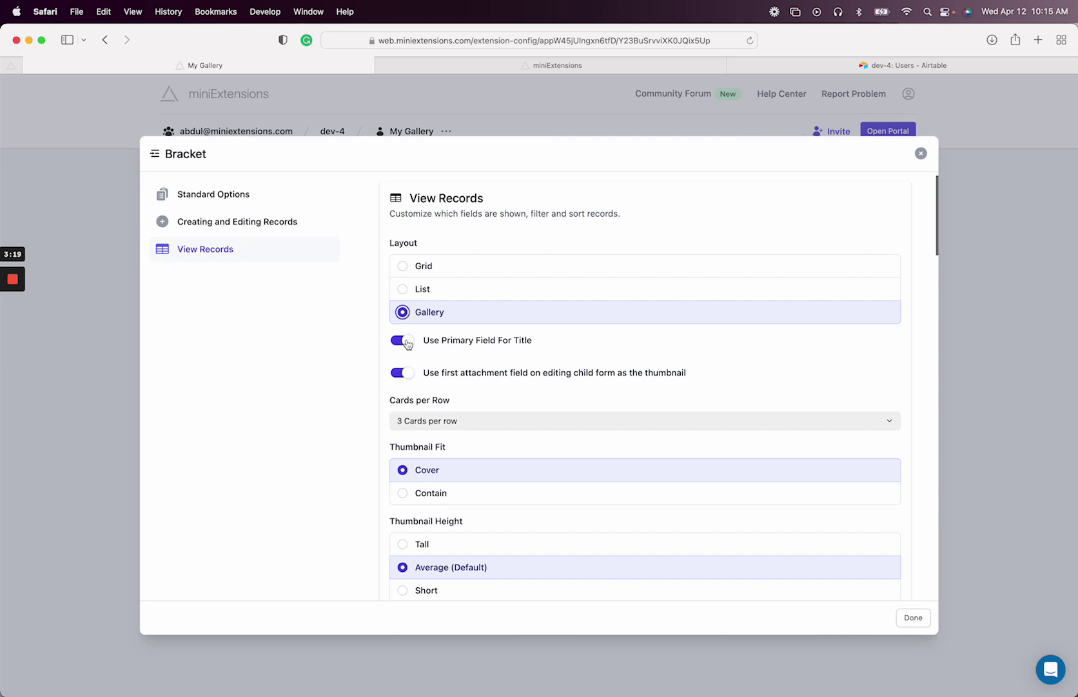
pyautogui.click(542, 65)
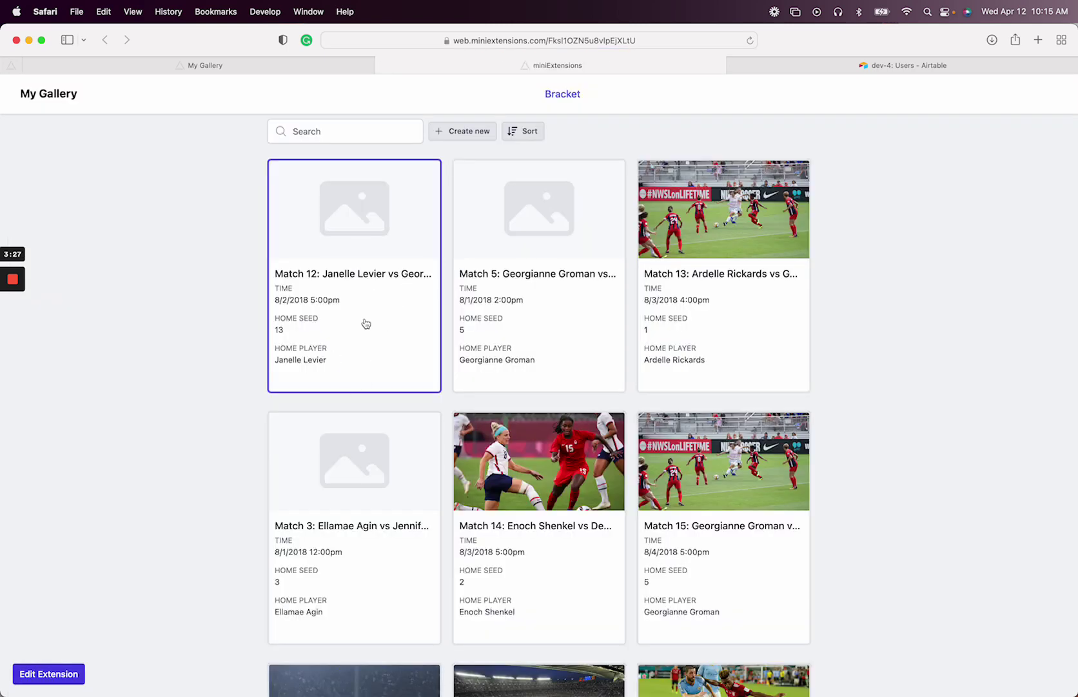
# Step: Open and close the Match 12 card on My Gallery, then return to View Records
pyautogui.click(245, 66)
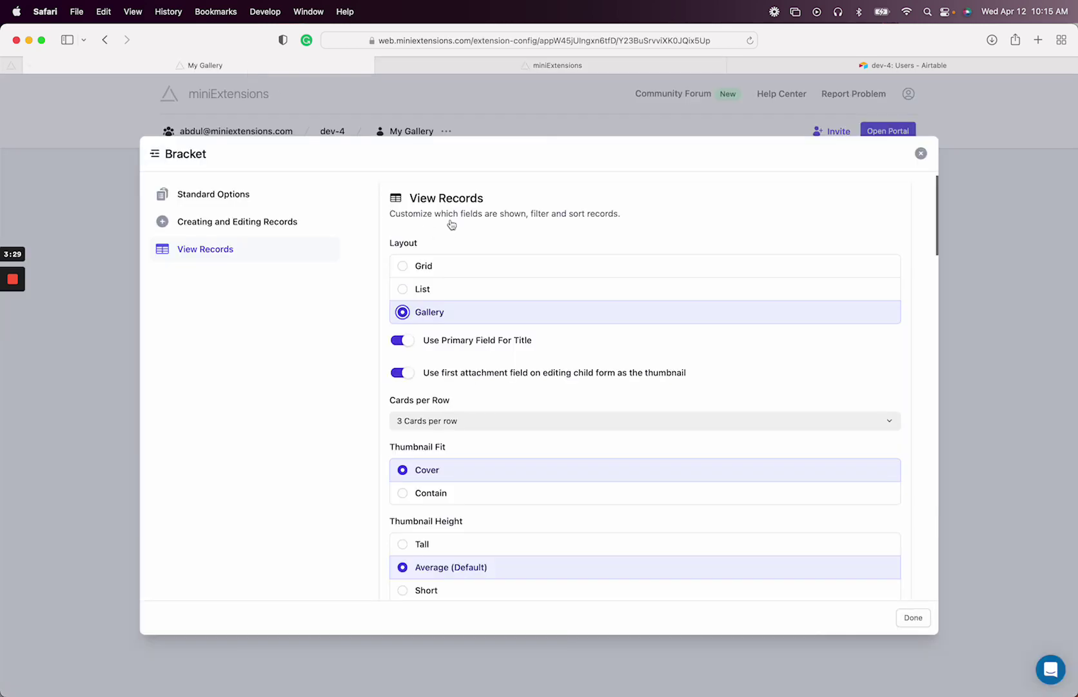
pyautogui.hotkey('ctrl', 'shift', 'Tab')
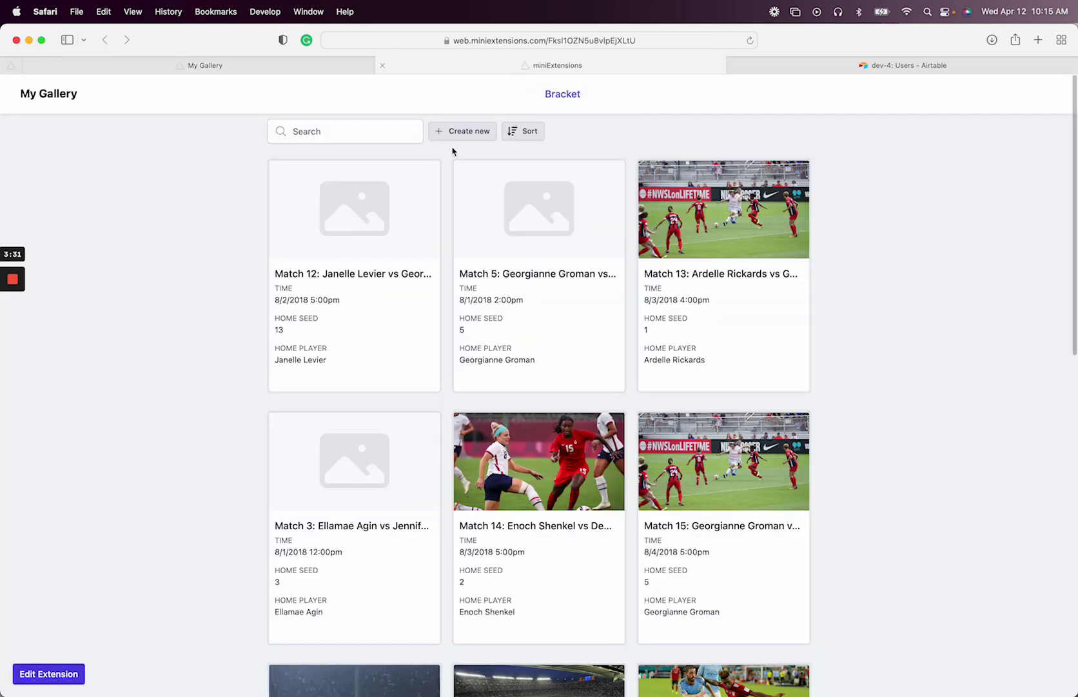
pyautogui.click(374, 269)
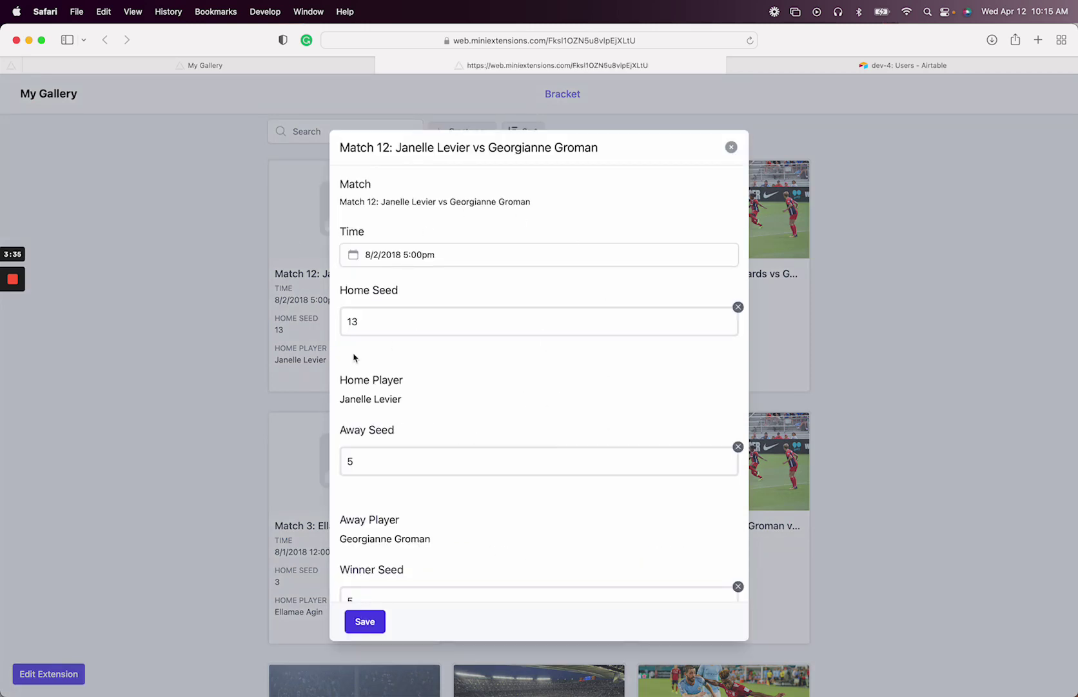
pyautogui.click(208, 308)
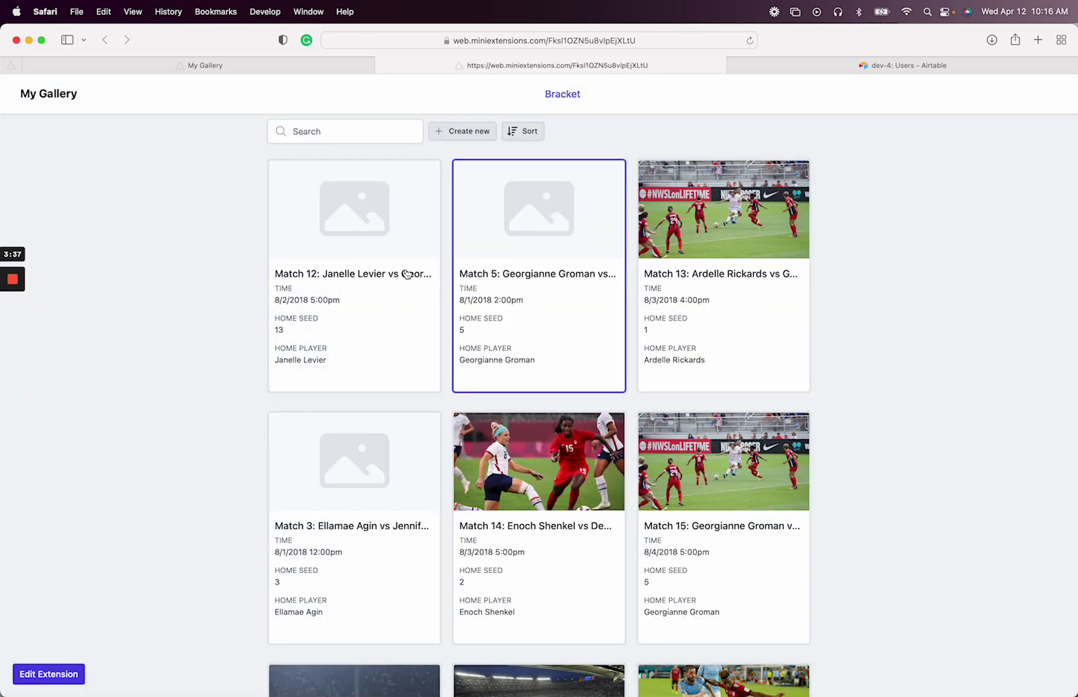
pyautogui.scroll(-1, 289, 81)
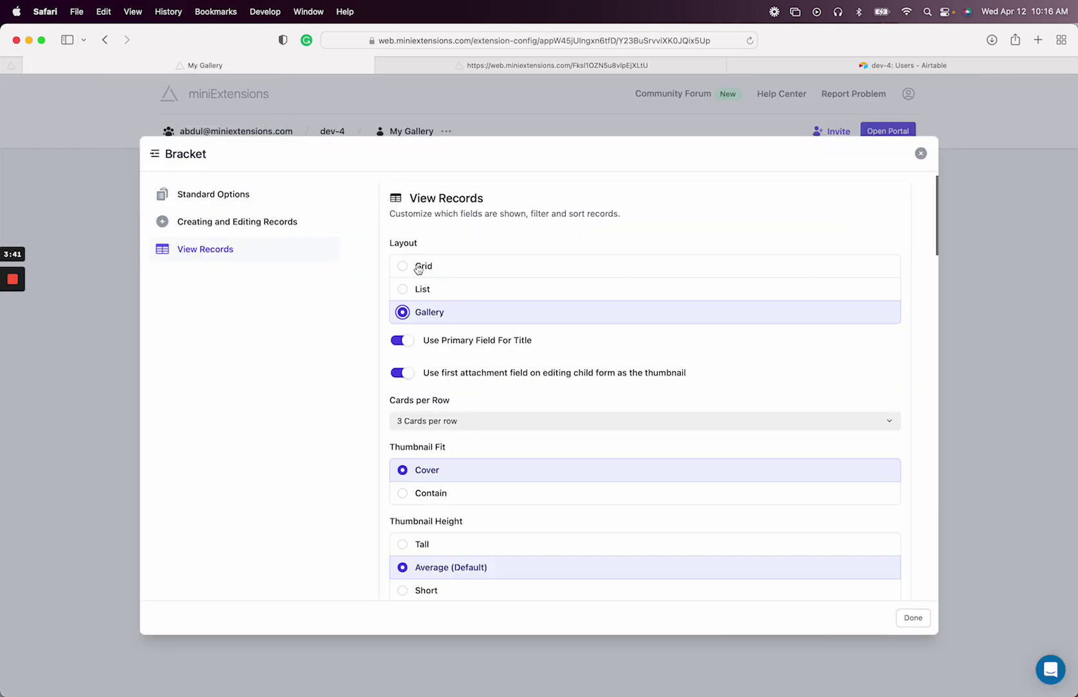
# Step: Turn off the primary-field title and set Match ID as the cards' custom title field
pyautogui.click(401, 341)
pyautogui.moveTo(424, 341); pyautogui.dragTo(533, 344)
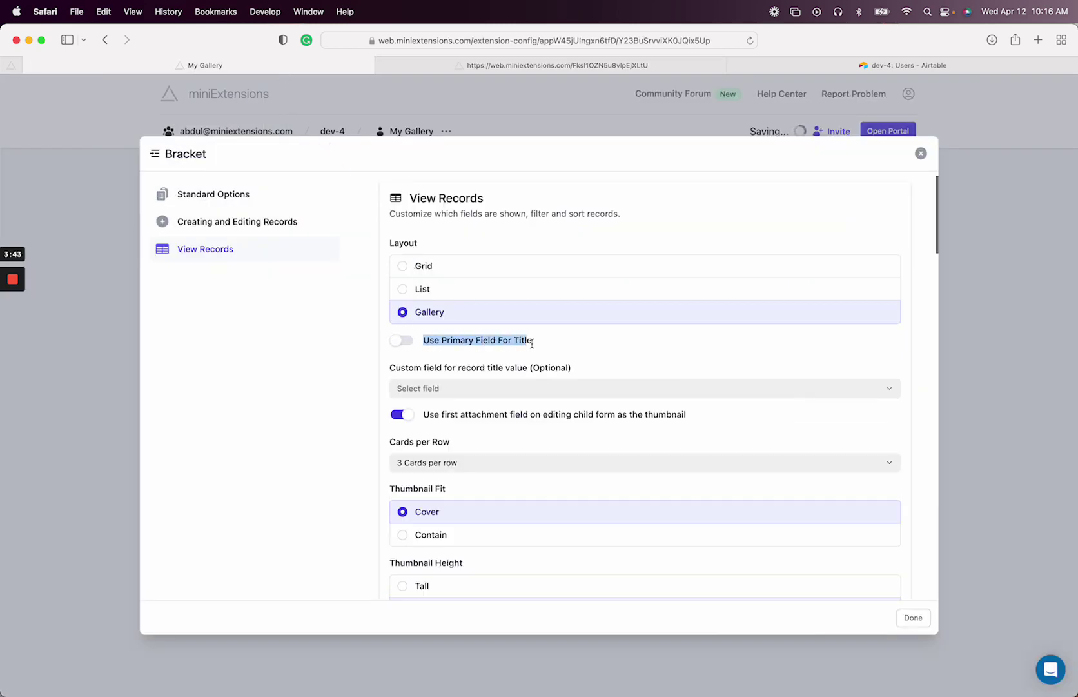
pyautogui.click(436, 388)
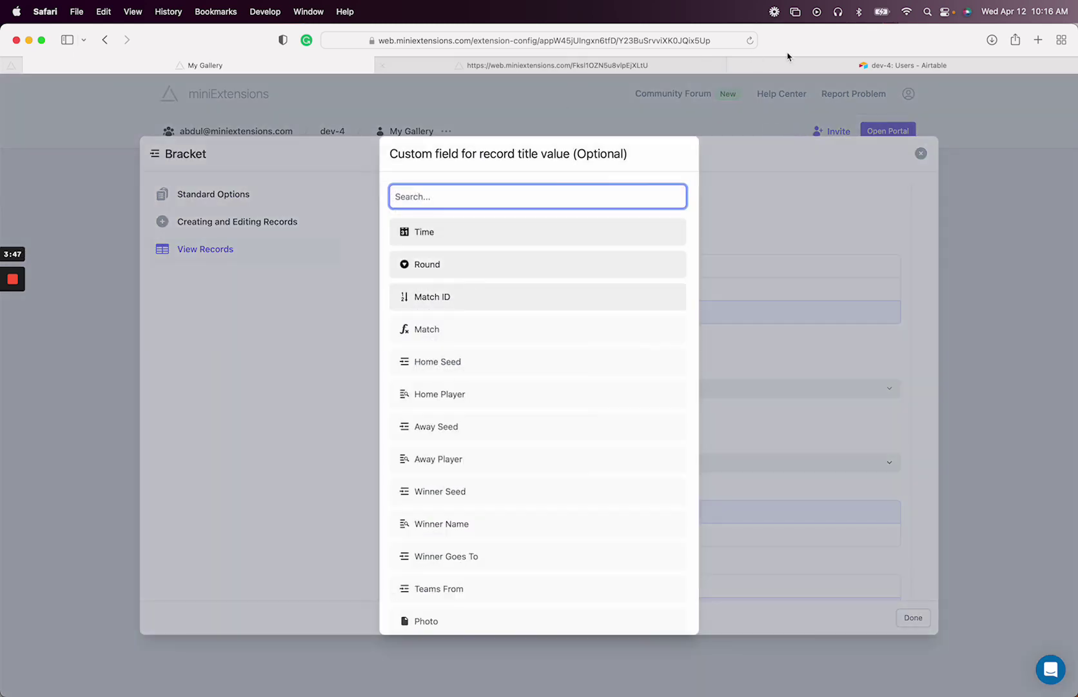
pyautogui.click(832, 67)
pyautogui.click(26, 119)
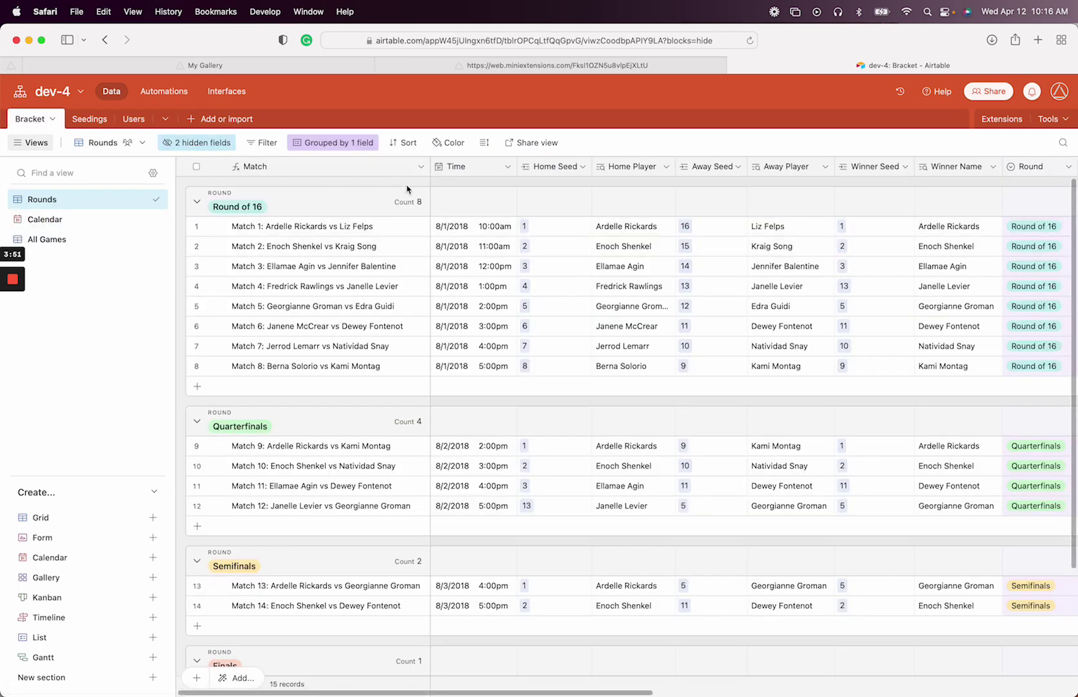
pyautogui.click(307, 67)
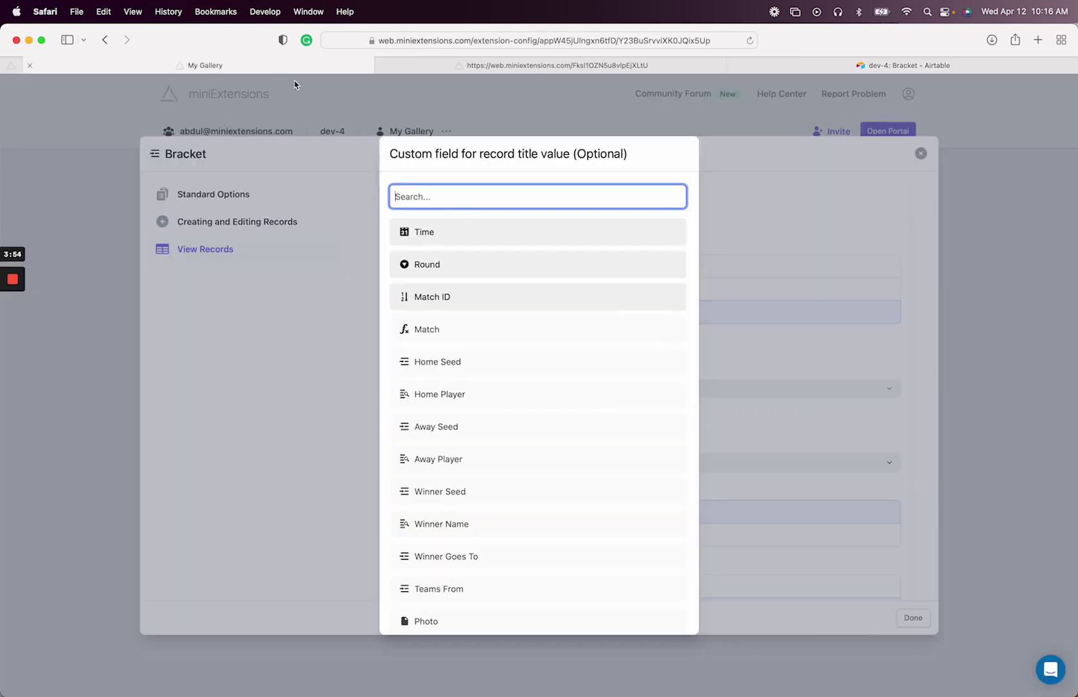
pyautogui.click(459, 287)
# Step: Replace the first-attachment thumbnail with the Photo field as Custom Thumbnail Field
pyautogui.scroll(-4, 397, 361)
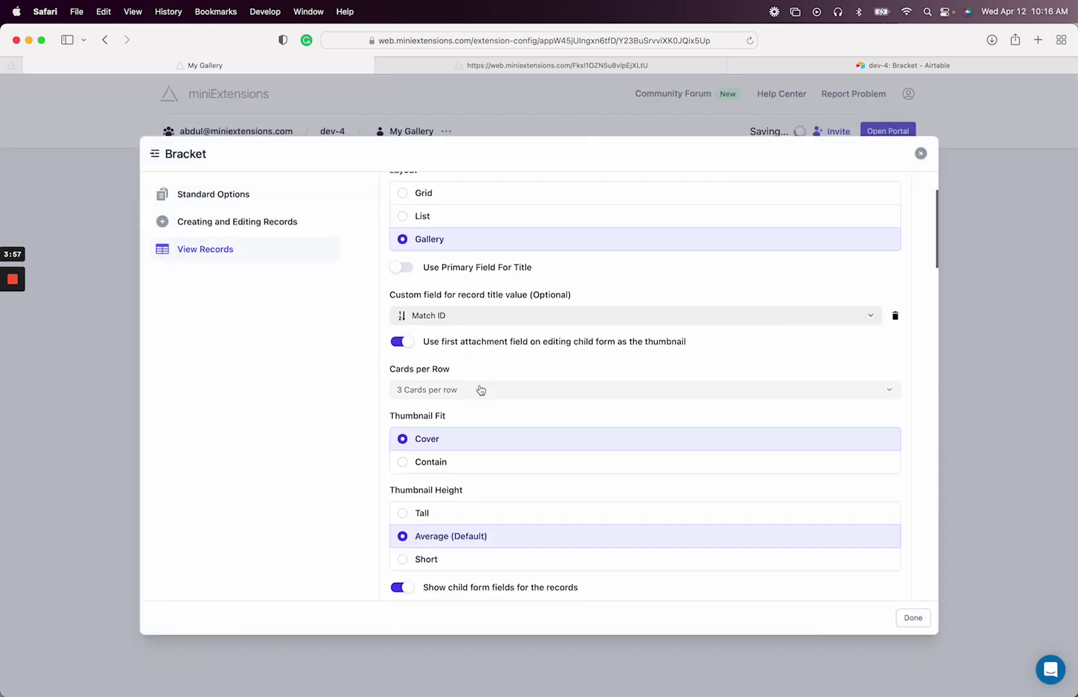
pyautogui.click(402, 308)
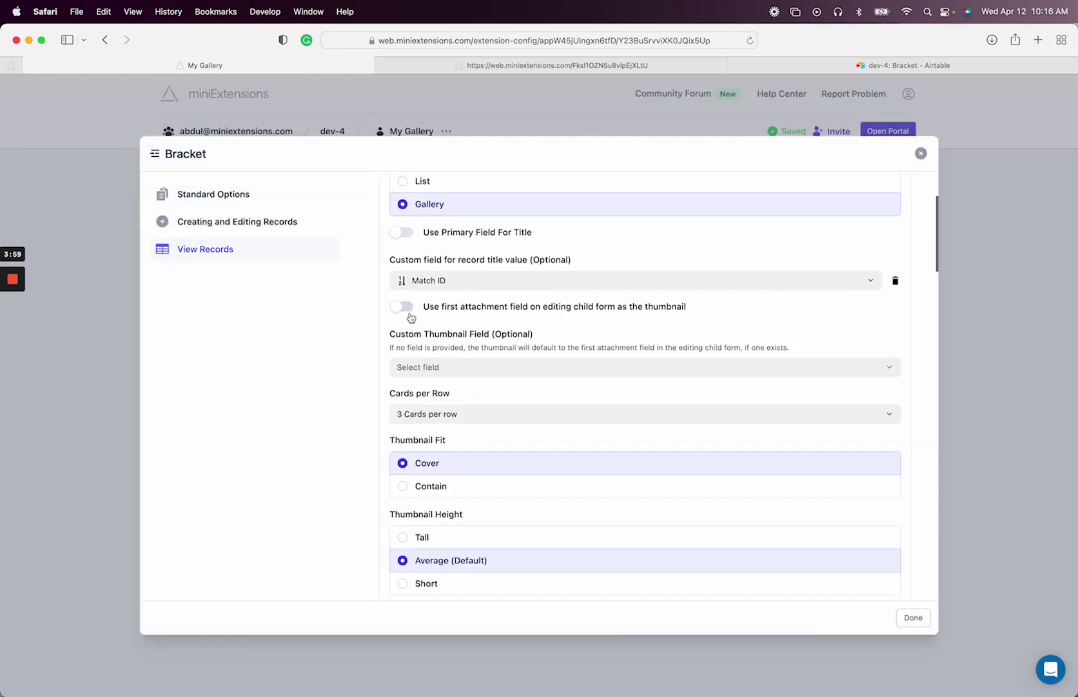
pyautogui.click(464, 368)
pyautogui.click(462, 237)
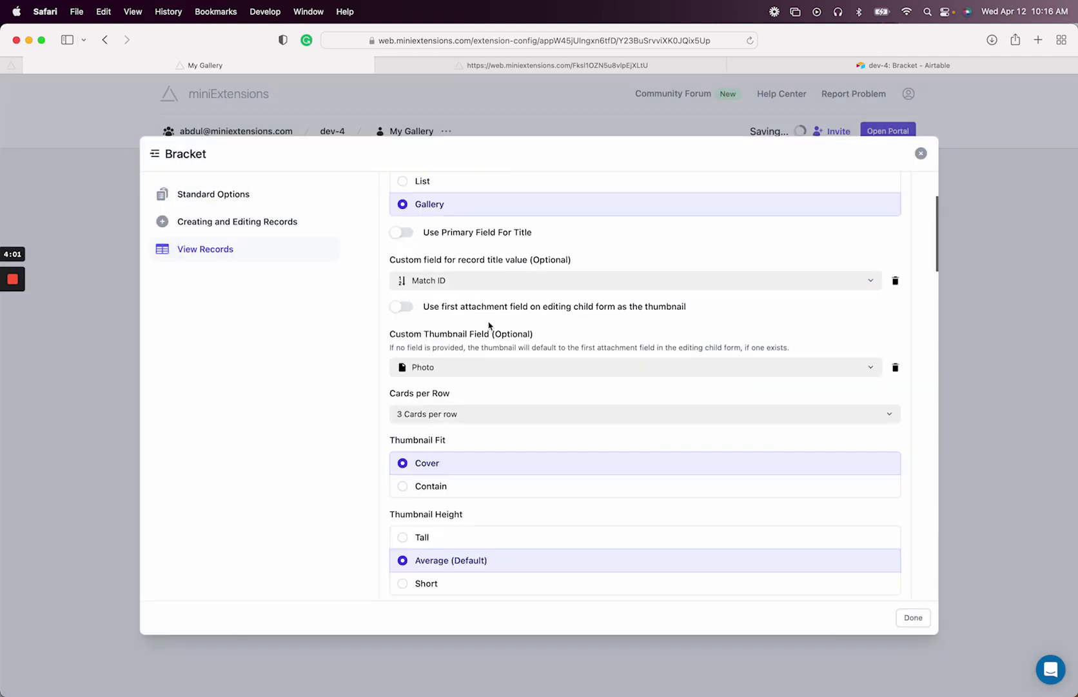
pyautogui.click(813, 66)
pyautogui.hscroll(10, 927, 229)
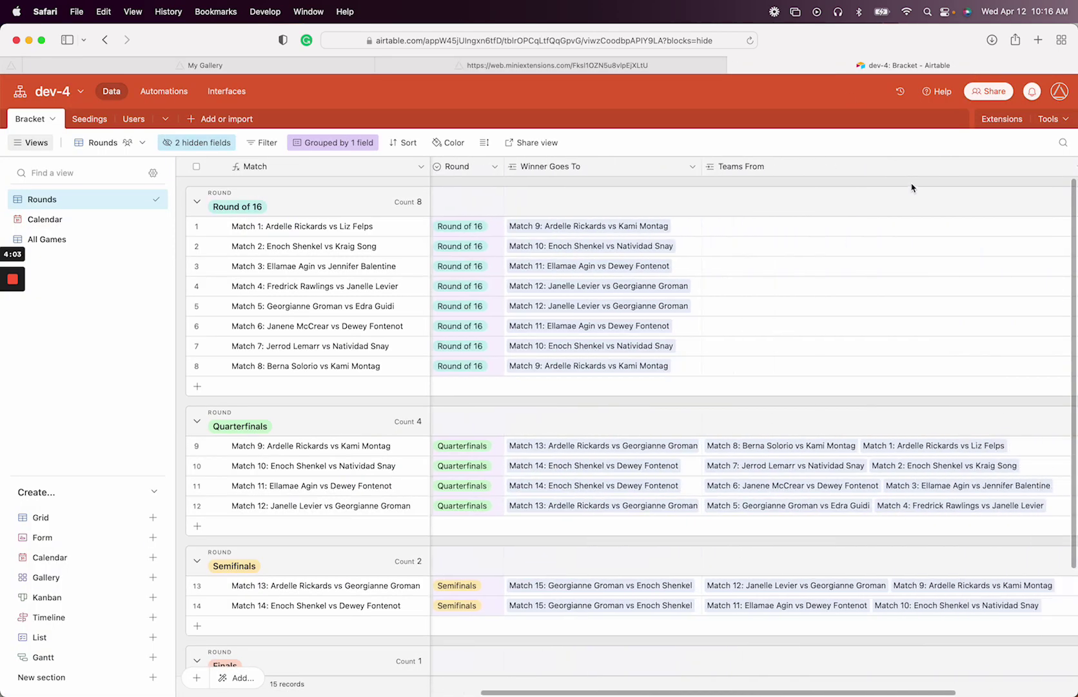
# Step: Turn off Show child form fields on the gallery cards and preview the portal
pyautogui.click(233, 64)
pyautogui.scroll(-6, 438, 235)
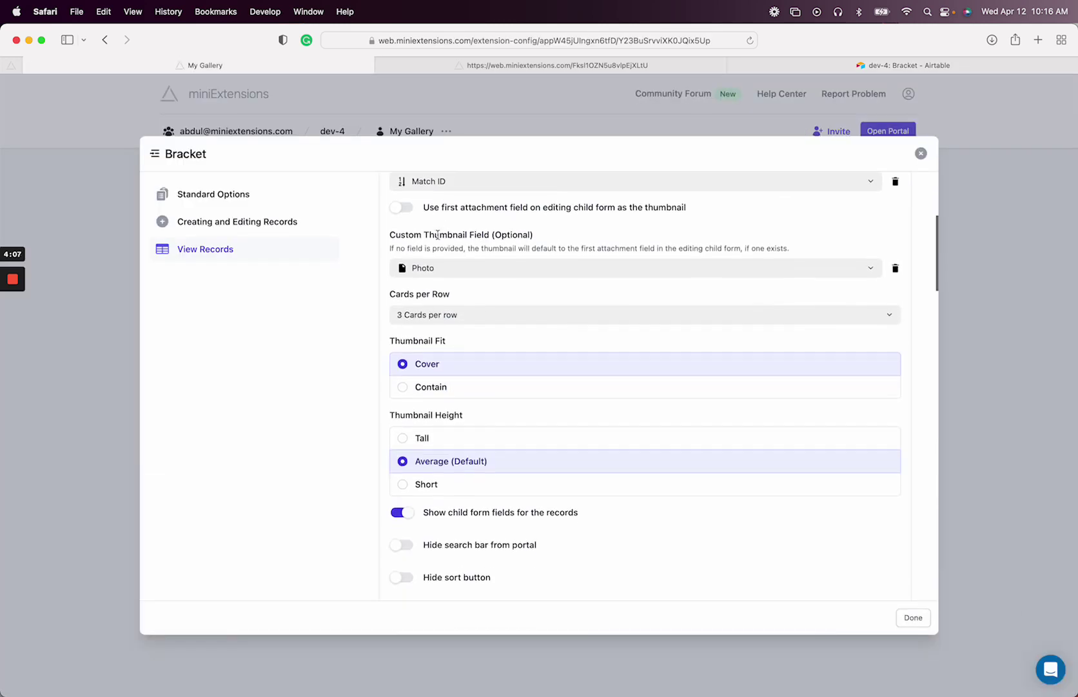
pyautogui.scroll(4, 438, 236)
pyautogui.scroll(3, 437, 235)
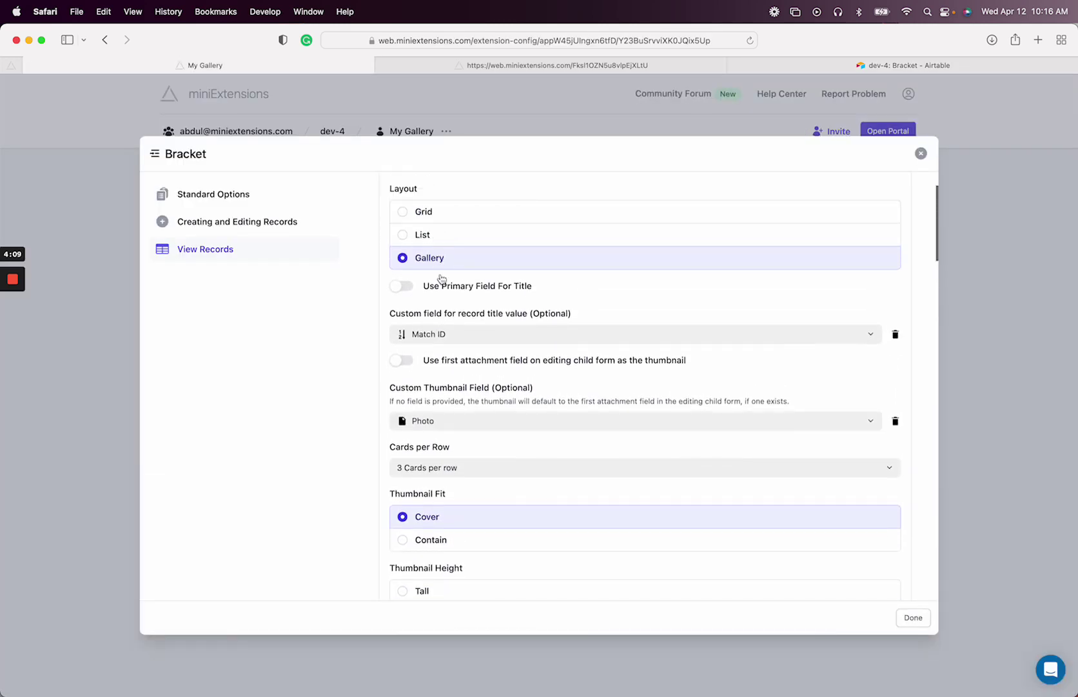
pyautogui.scroll(-5, 447, 349)
pyautogui.scroll(-2, 412, 484)
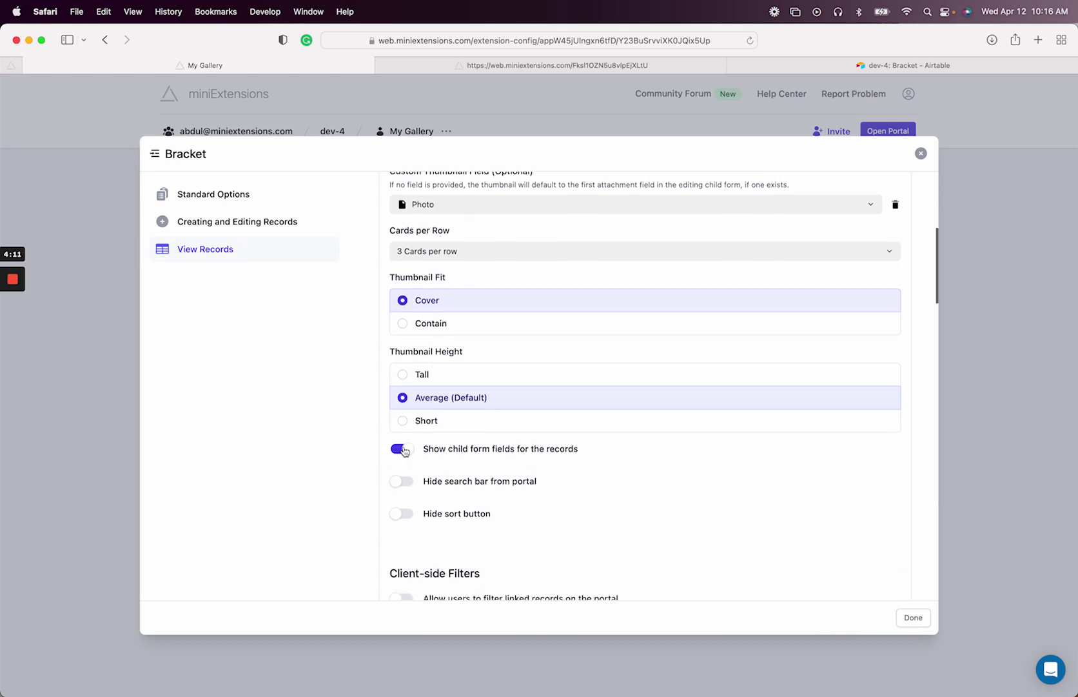
pyautogui.click(401, 452)
pyautogui.scroll(-1, 413, 451)
pyautogui.click(497, 66)
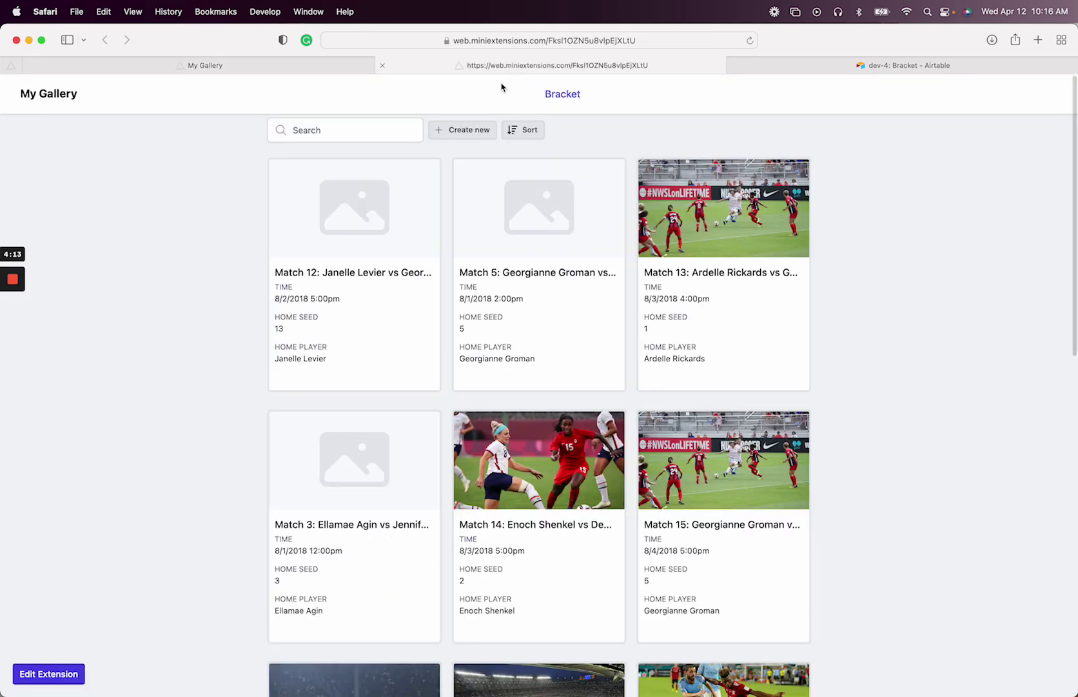
# Step: Add Time, Round and Winner Name as the cards' custom layout fields
pyautogui.click(876, 67)
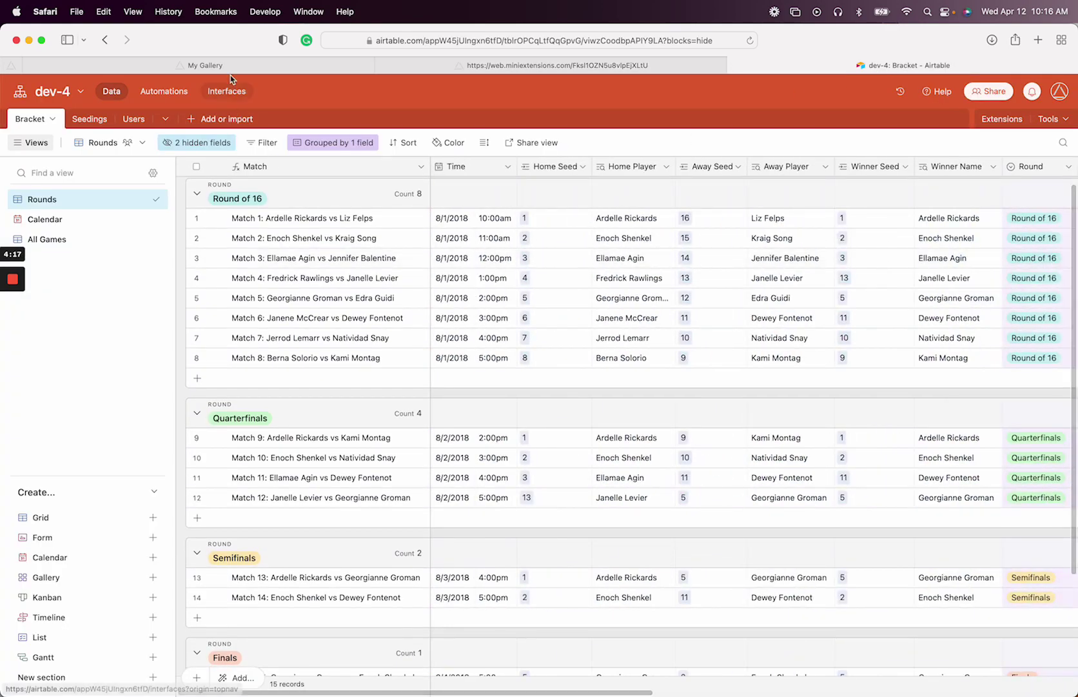
pyautogui.hotkey('ctrl', 'Tab')
pyautogui.scroll(-1, 397, 463)
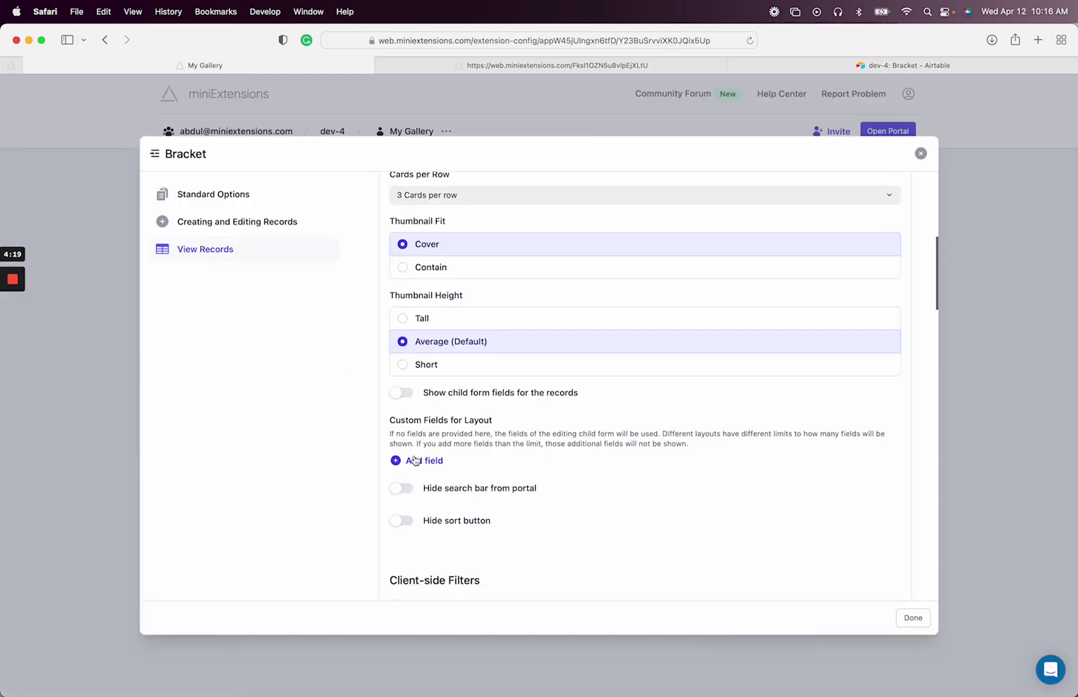
pyautogui.click(416, 465)
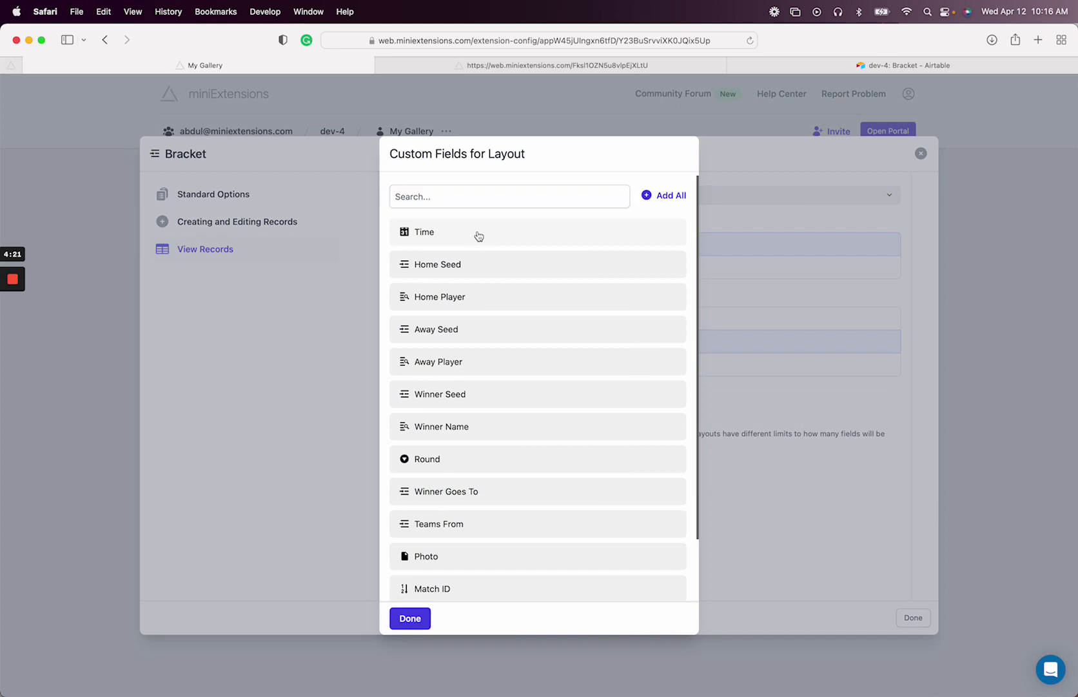
pyautogui.click(478, 233)
pyautogui.click(441, 459)
pyautogui.scroll(-2, 438, 463)
pyautogui.scroll(-1, 439, 463)
pyautogui.scroll(2, 439, 463)
pyautogui.click(449, 419)
pyautogui.click(320, 424)
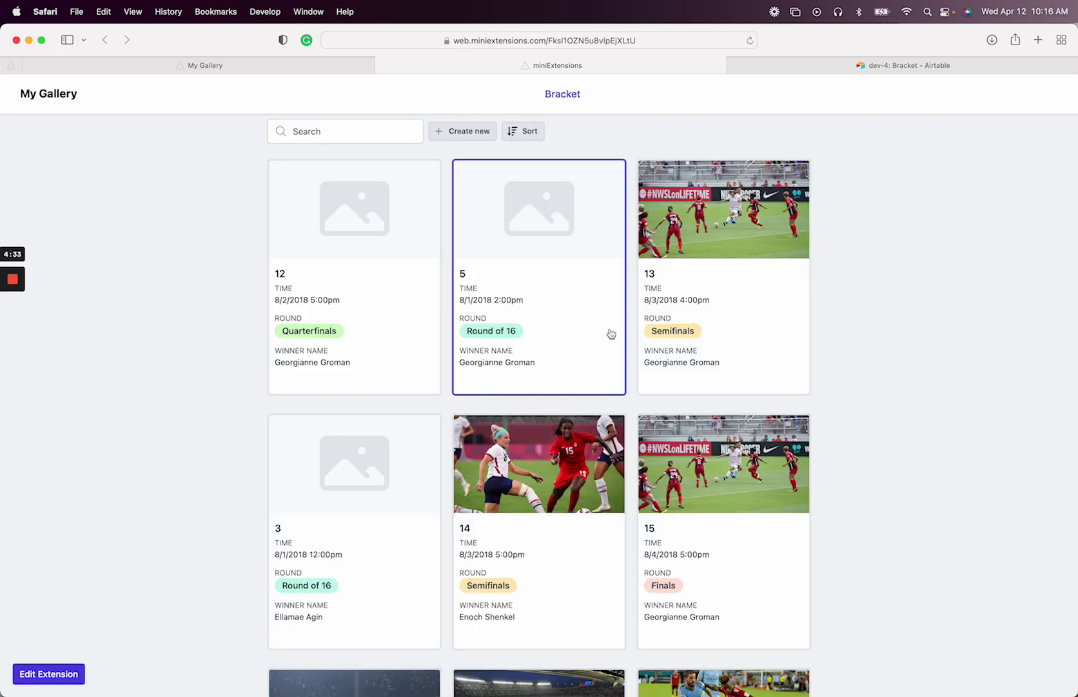
pyautogui.scroll(-10, 608, 335)
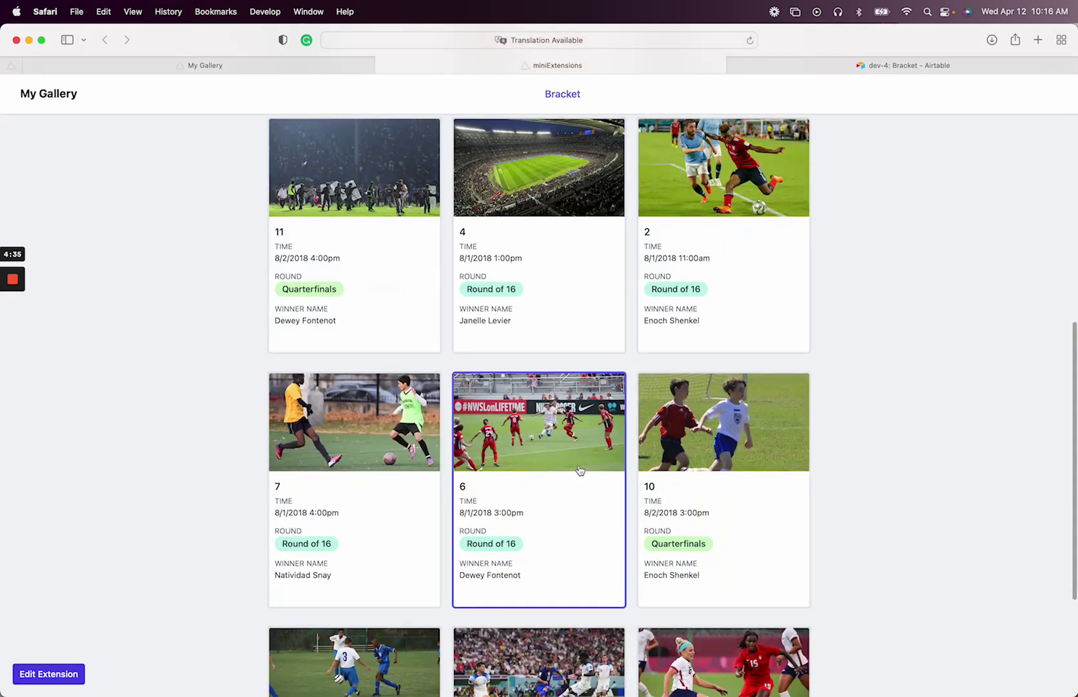
pyautogui.scroll(10, 584, 452)
pyautogui.scroll(-1, 598, 316)
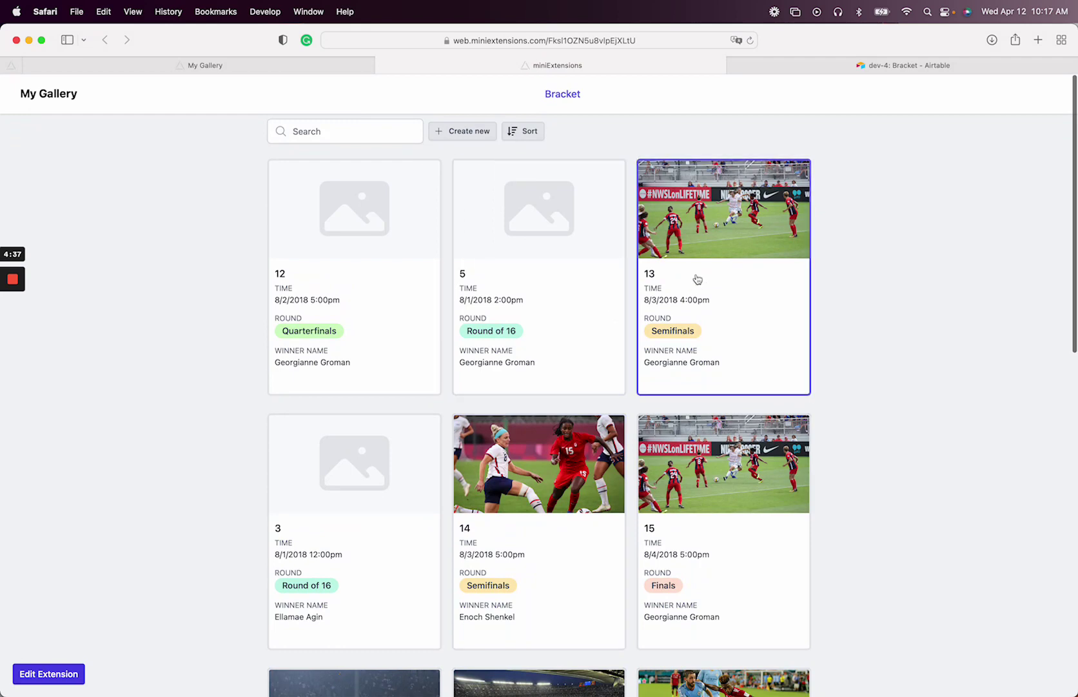
pyautogui.click(701, 265)
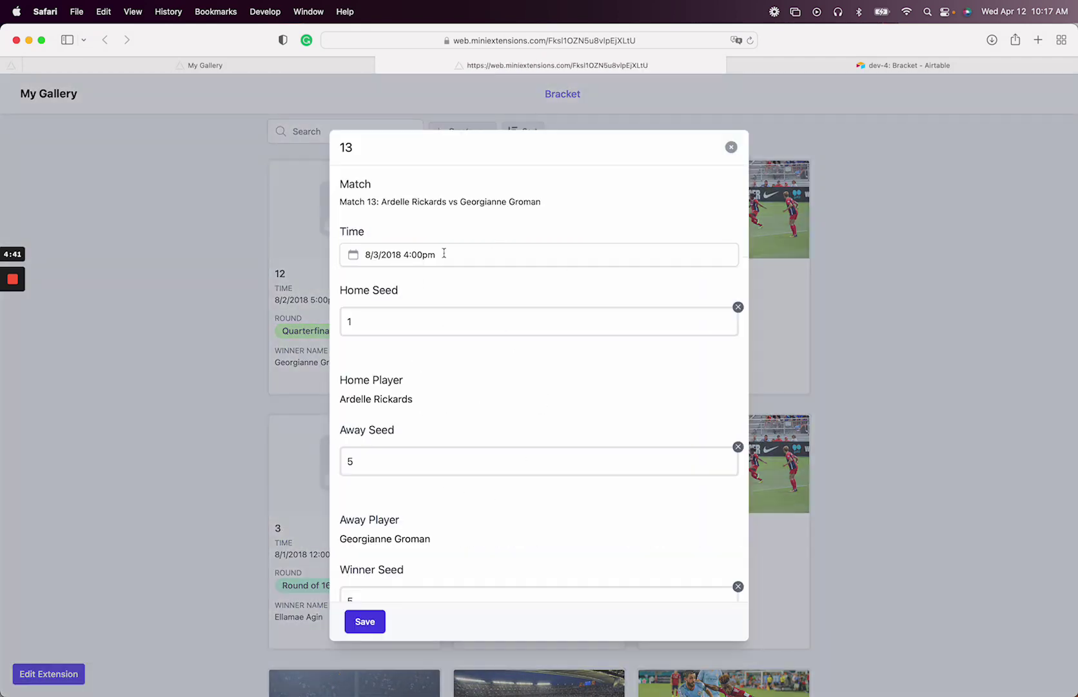
pyautogui.click(242, 225)
pyautogui.click(236, 70)
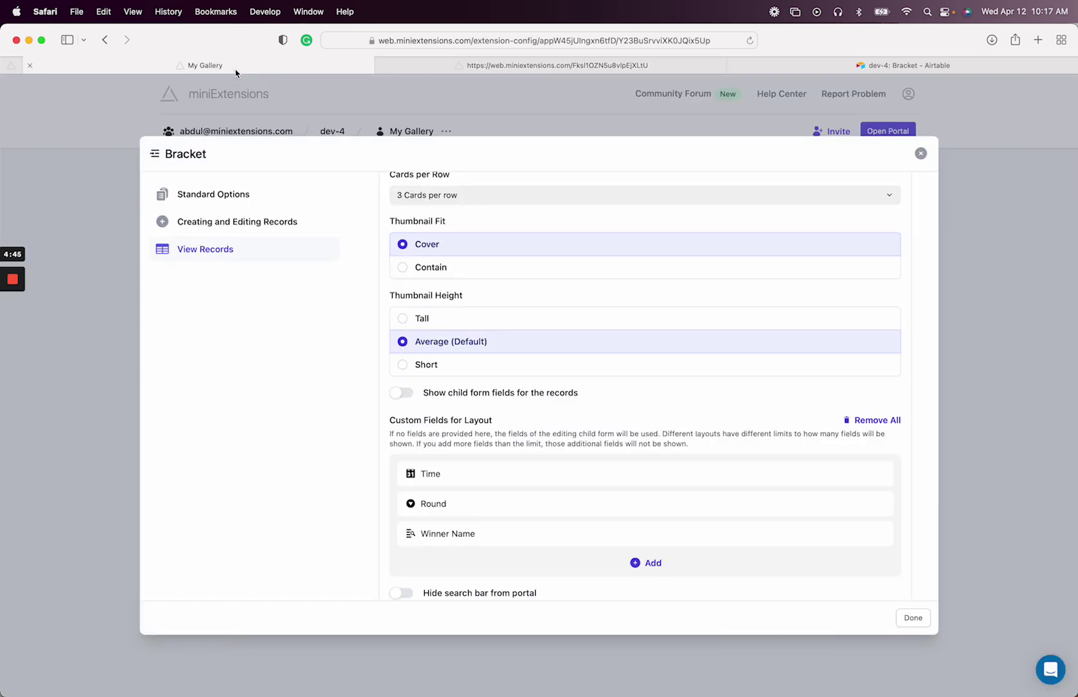
# Step: Open the Bracket form's settings from Creating and Editing Records
pyautogui.scroll(5, 489, 287)
pyautogui.click(258, 223)
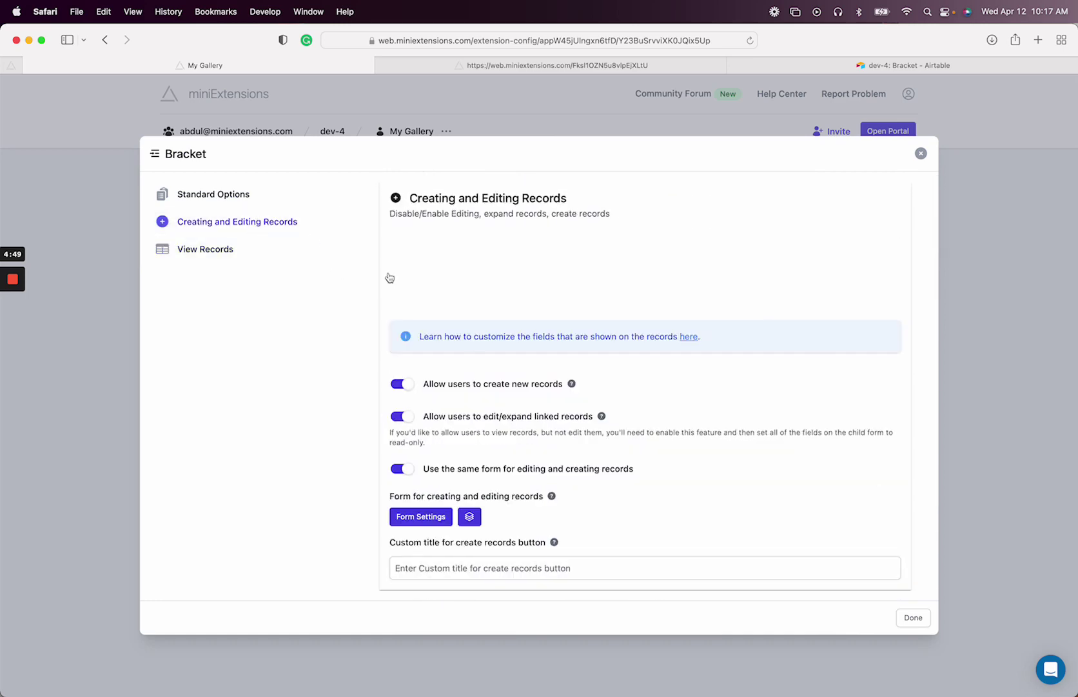
pyautogui.click(423, 518)
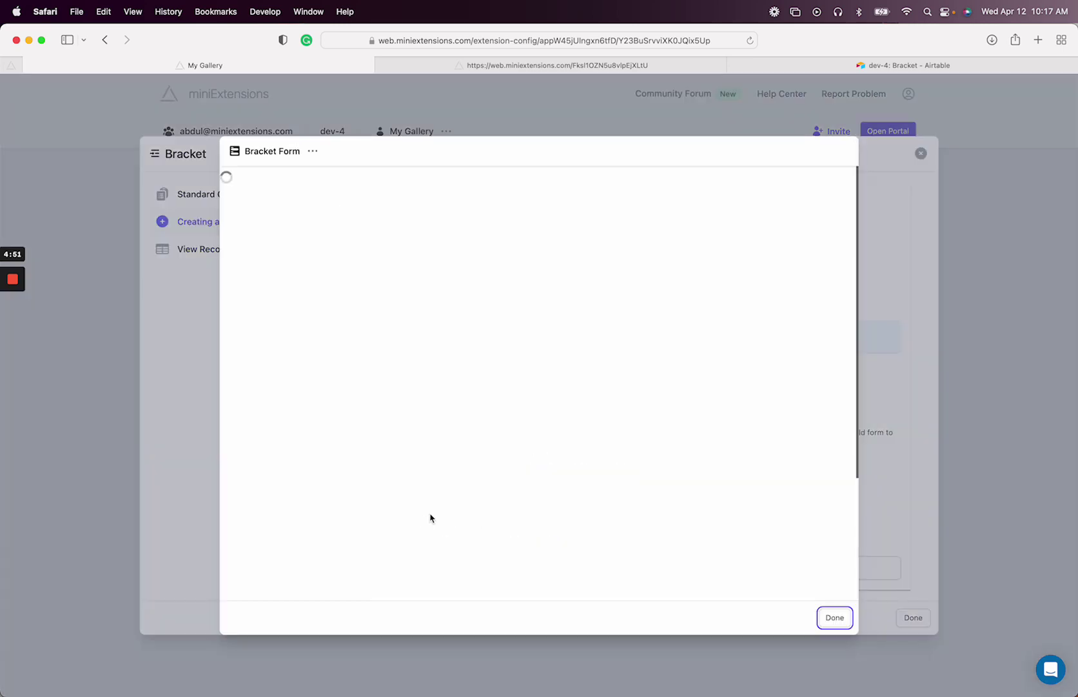